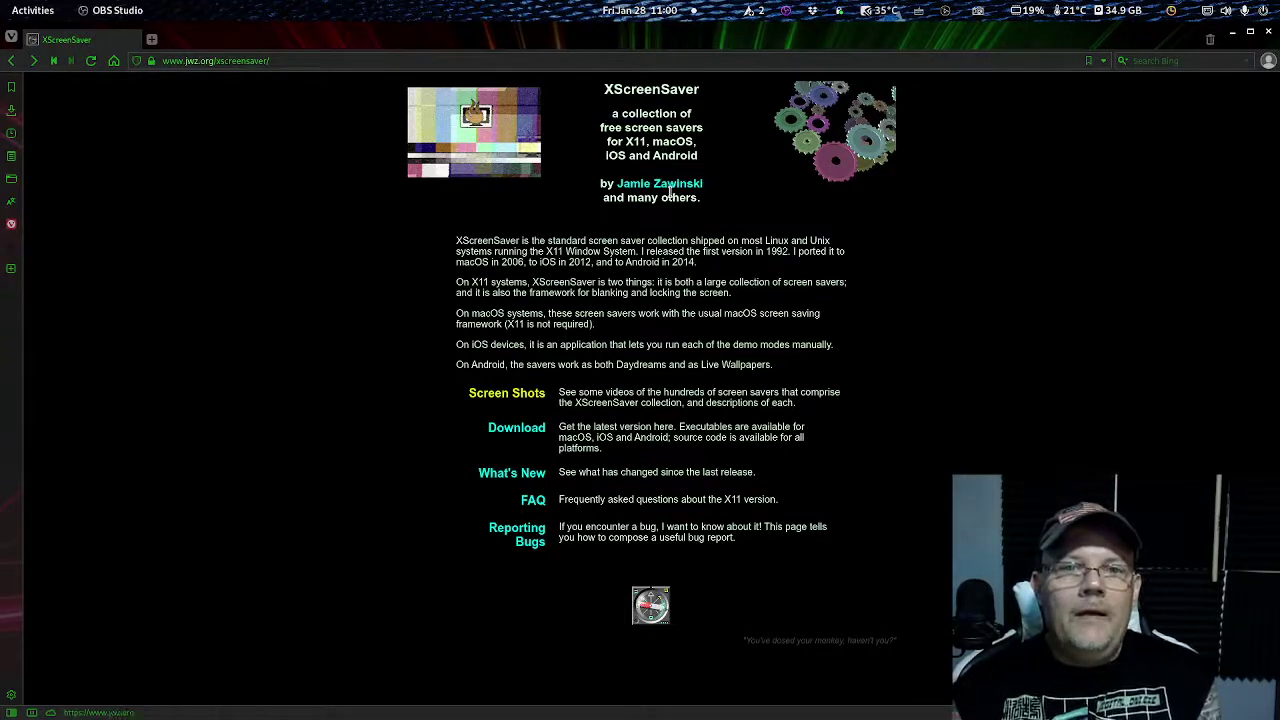
# - Review the power mode, screen blank and automatic suspend options in the system's Power settings, then close Settings
pyautogui.click(654, 90)
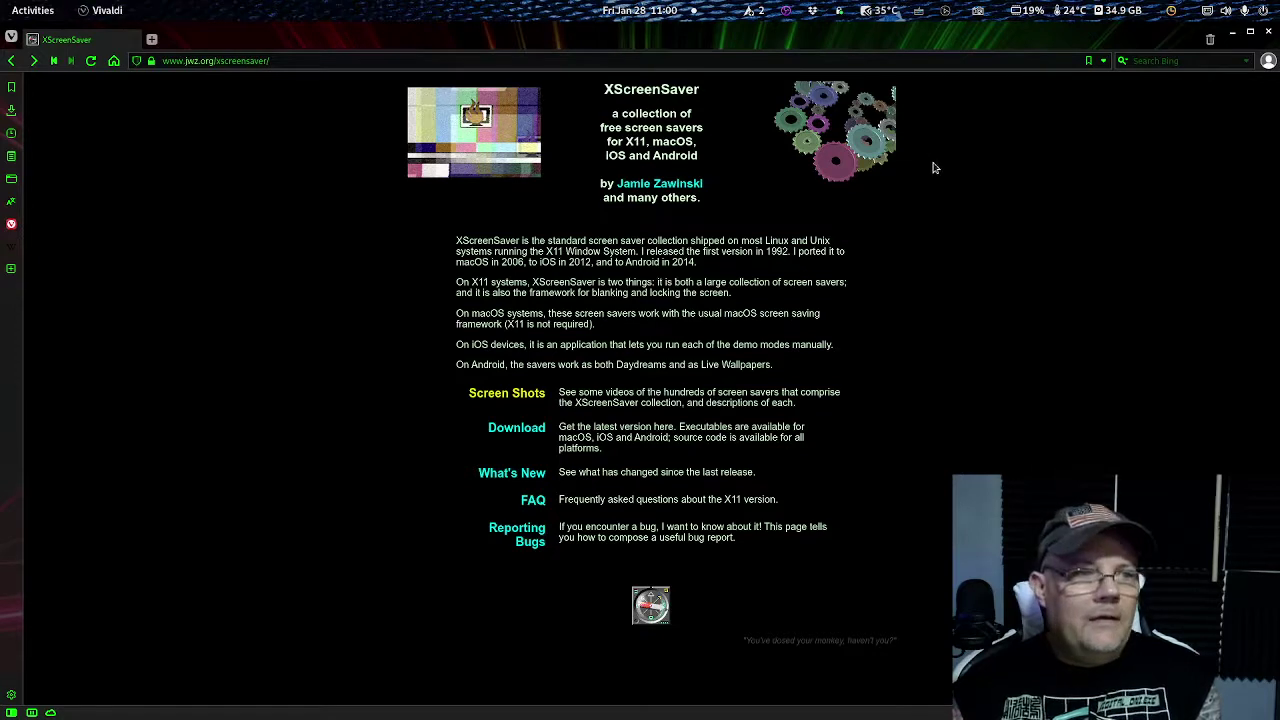
pyautogui.click(1263, 10)
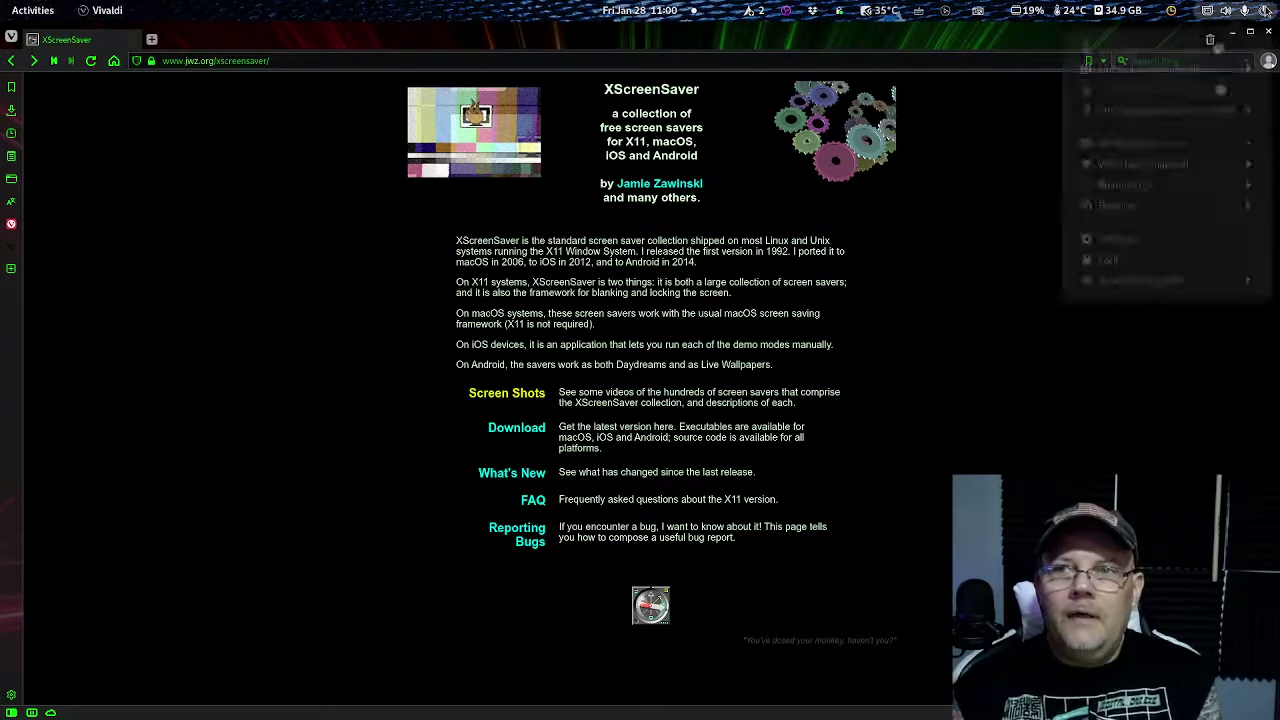
pyautogui.click(1179, 246)
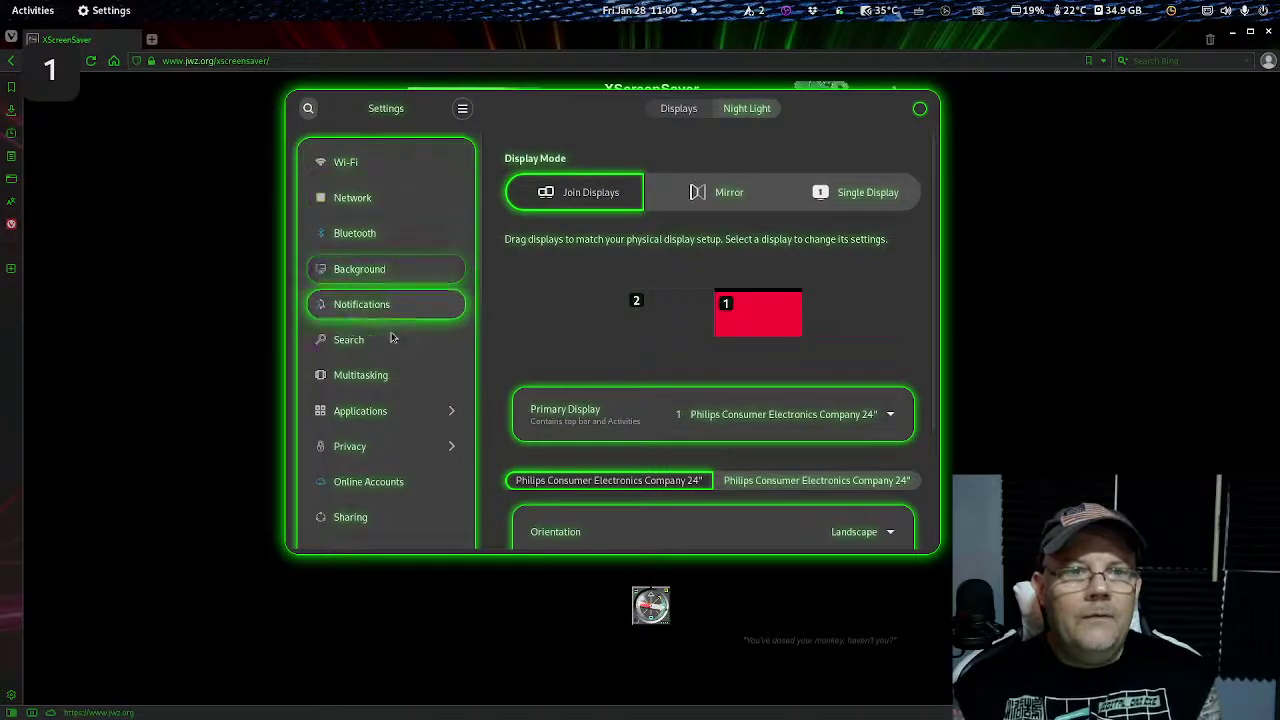
pyautogui.scroll(-5, 415, 360)
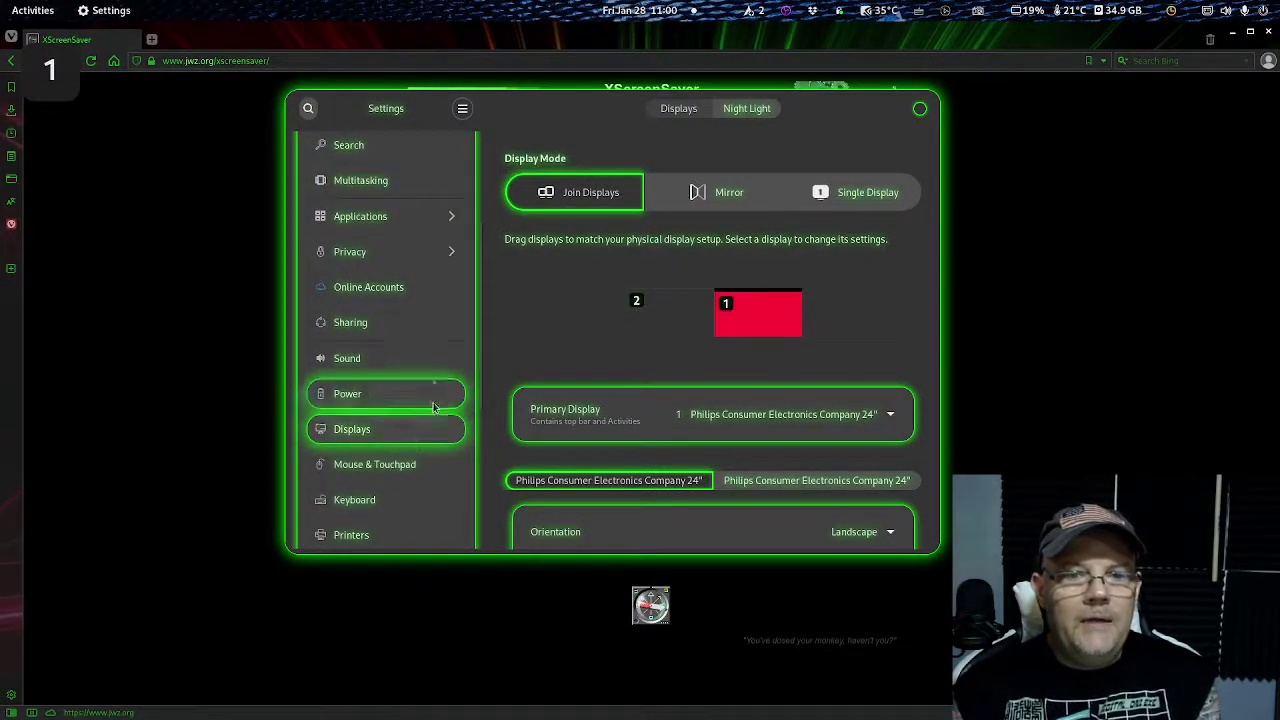
pyautogui.scroll(-1, 404, 376)
pyautogui.scroll(-3, 492, 356)
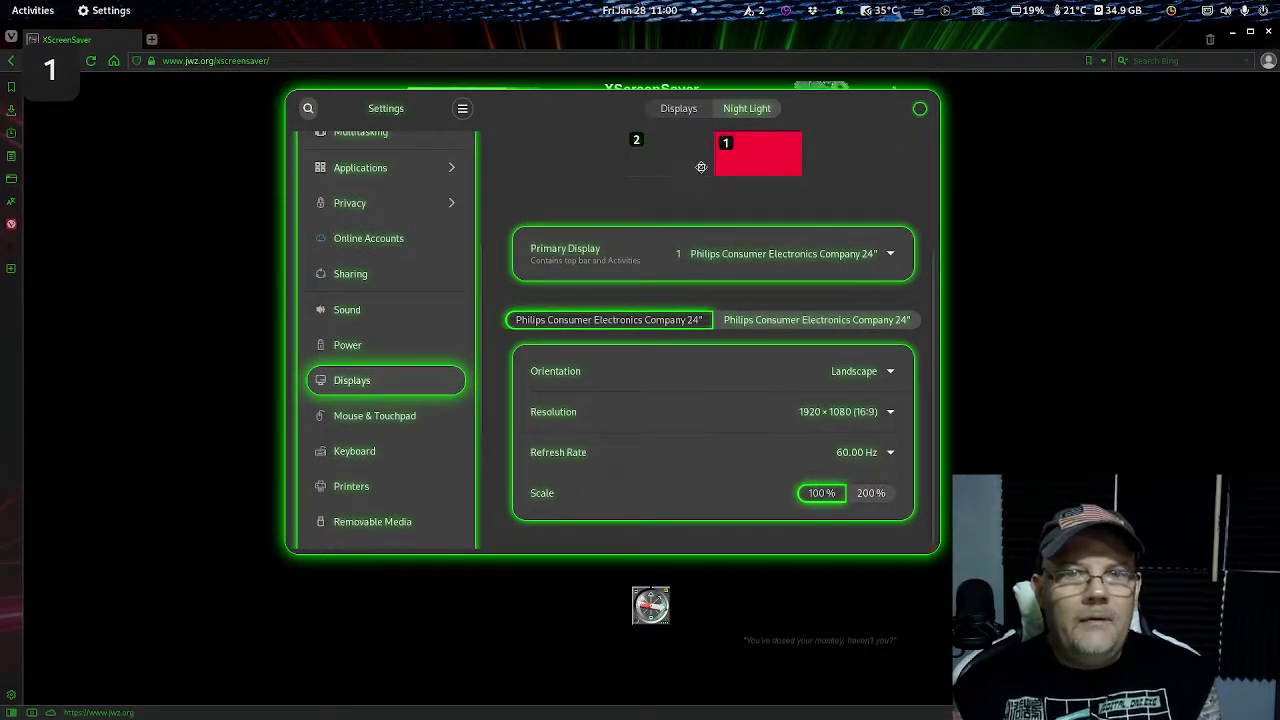
pyautogui.click(378, 347)
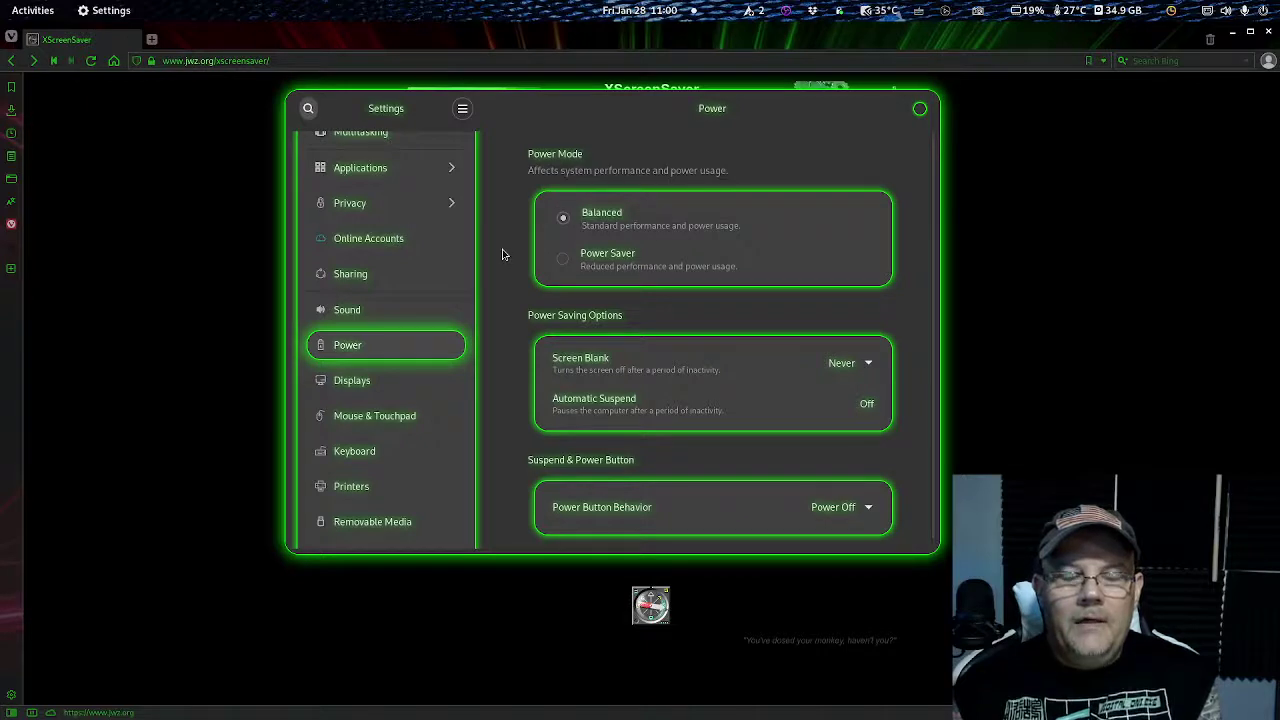
pyautogui.scroll(-1, 502, 254)
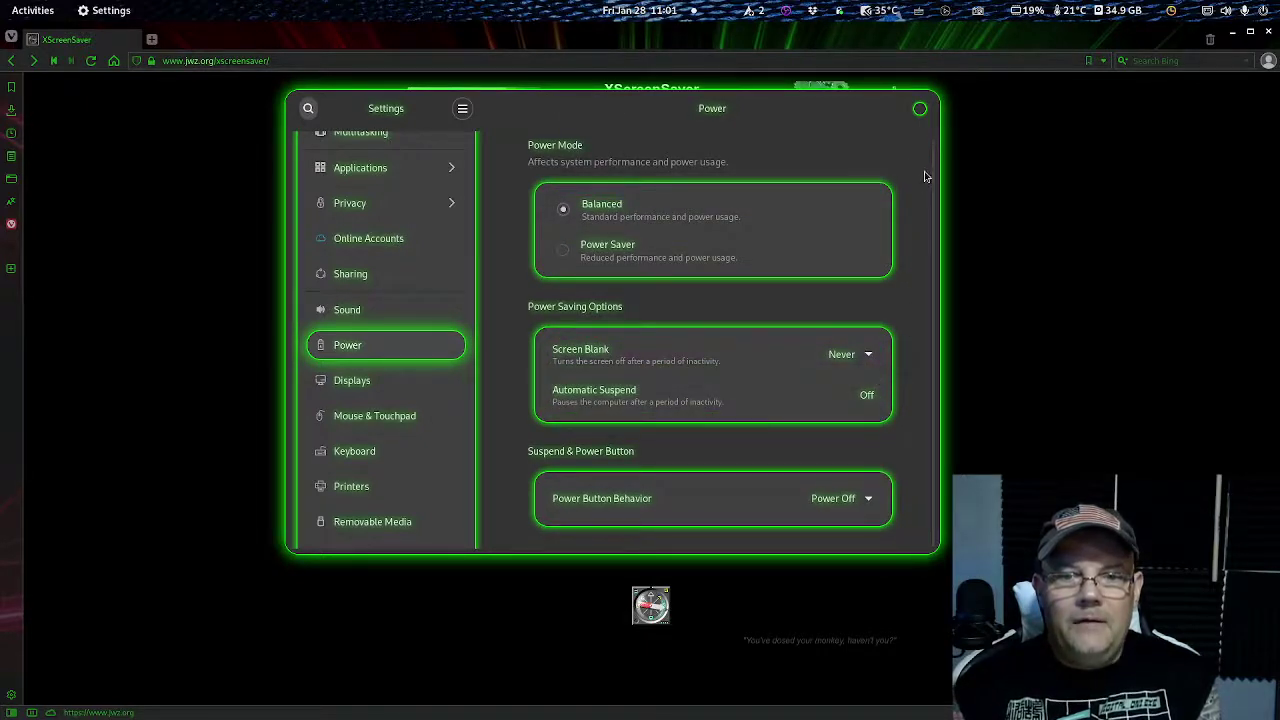
pyautogui.click(920, 109)
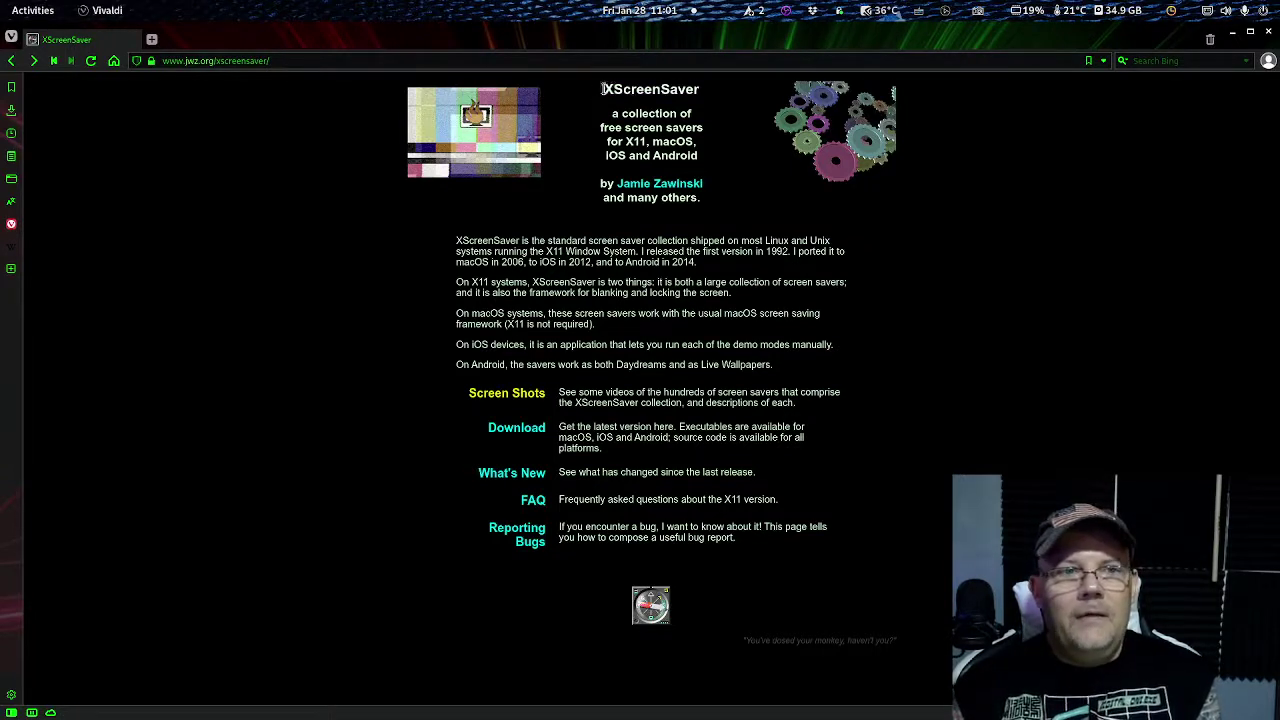
# - Open the Screen Shots page of the XScreenSaver website to view the included screen savers
pyautogui.click(256, 61)
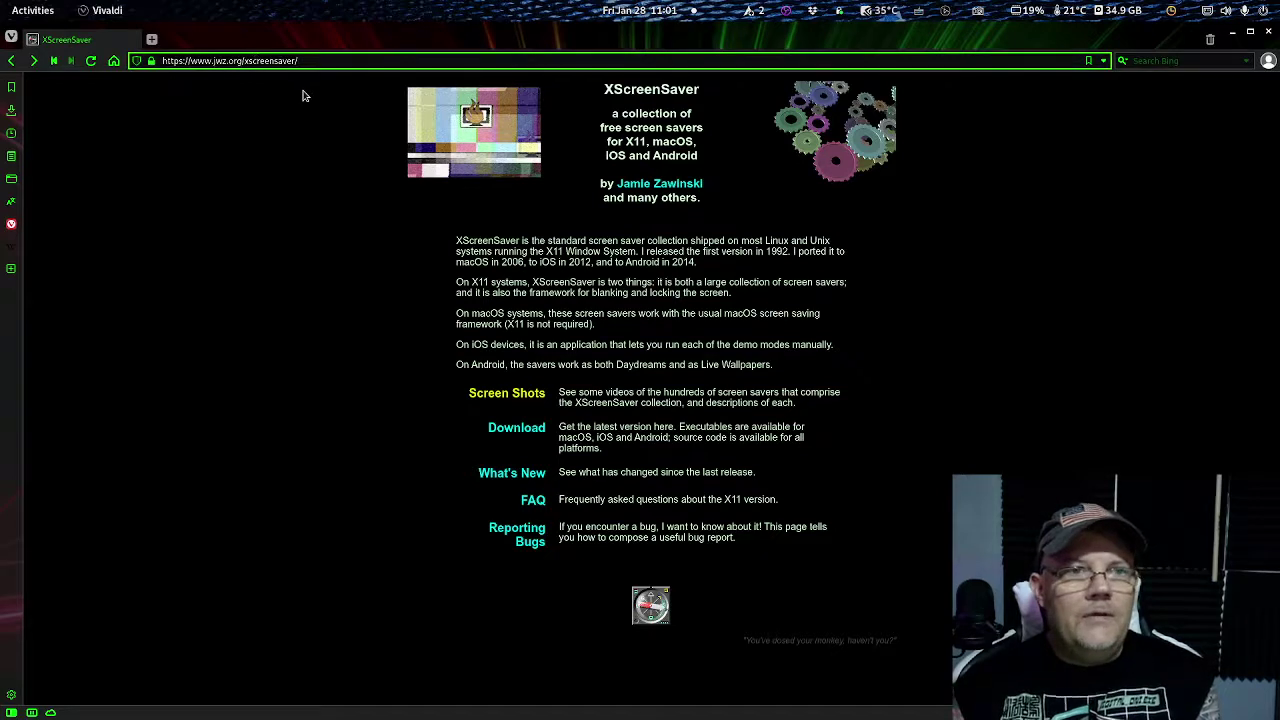
pyautogui.click(686, 246)
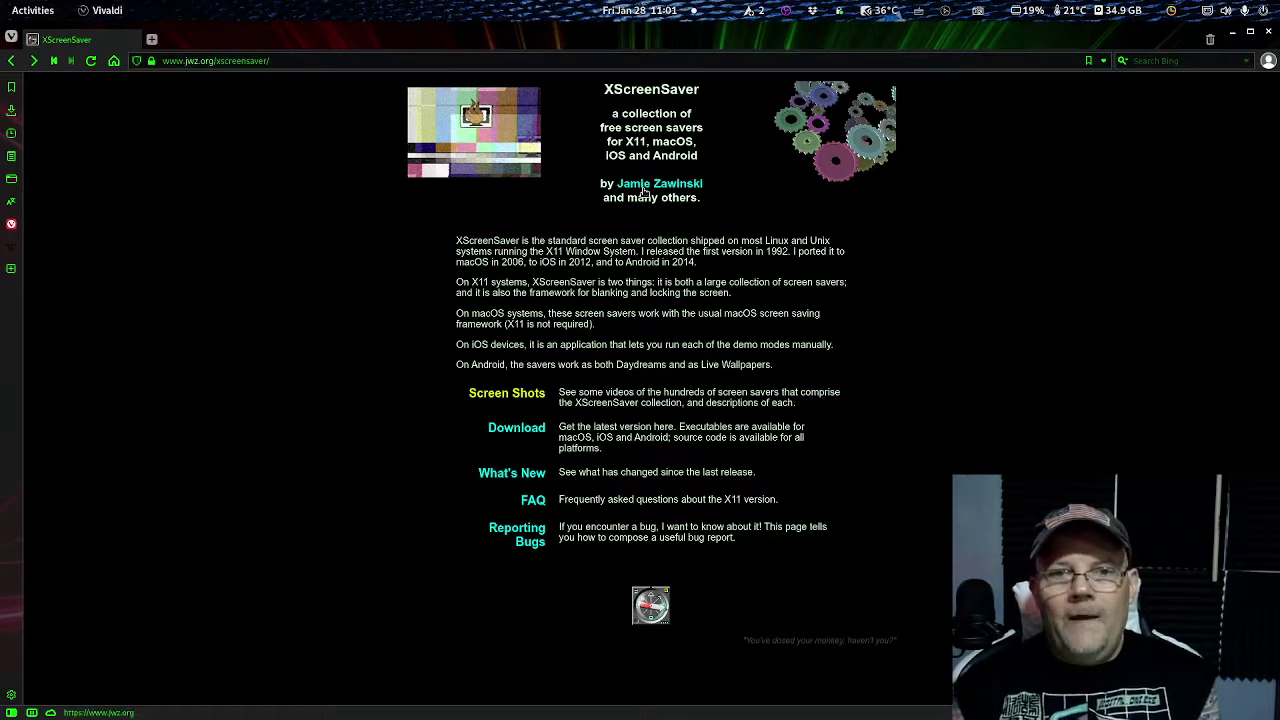
pyautogui.click(529, 399)
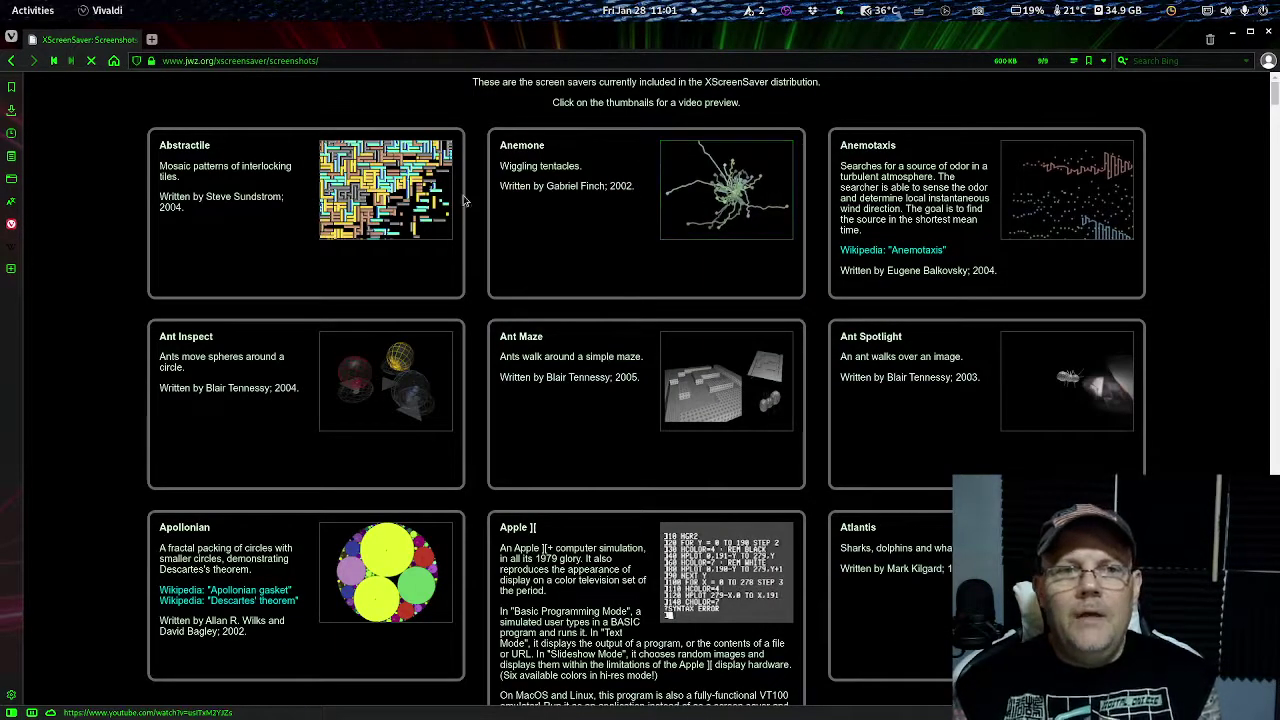
pyautogui.click(258, 61)
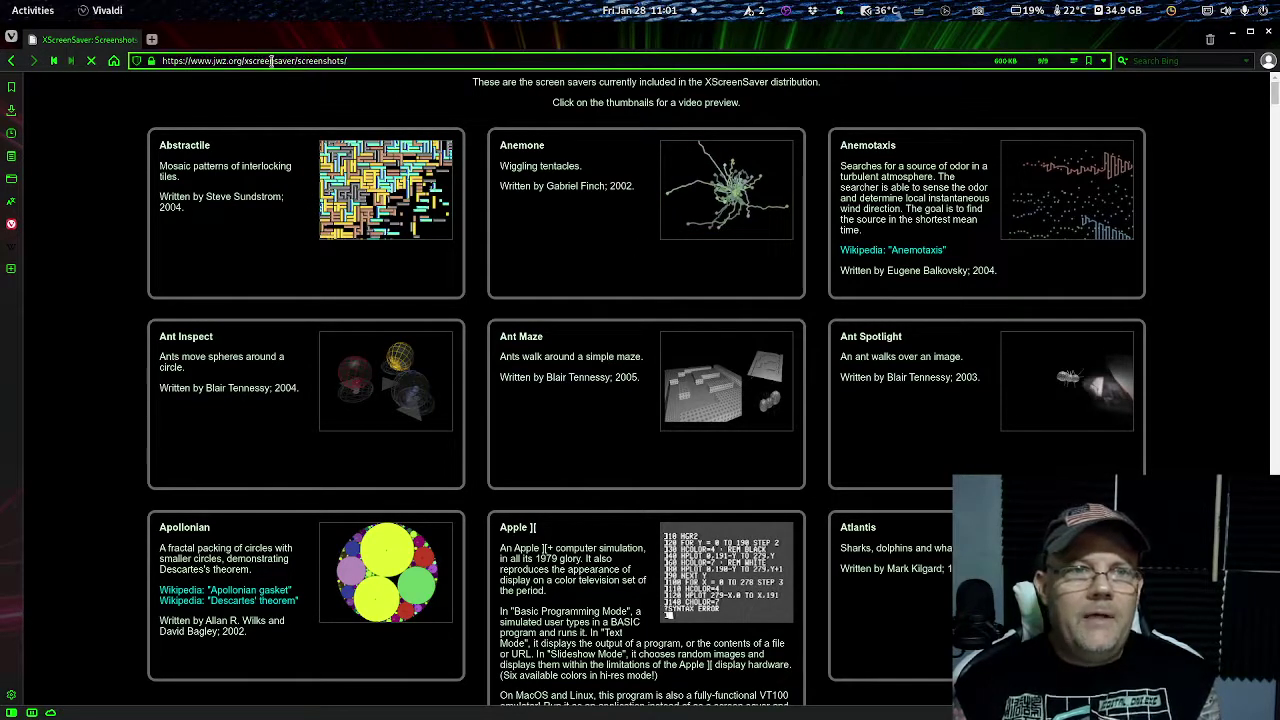
pyautogui.click(313, 94)
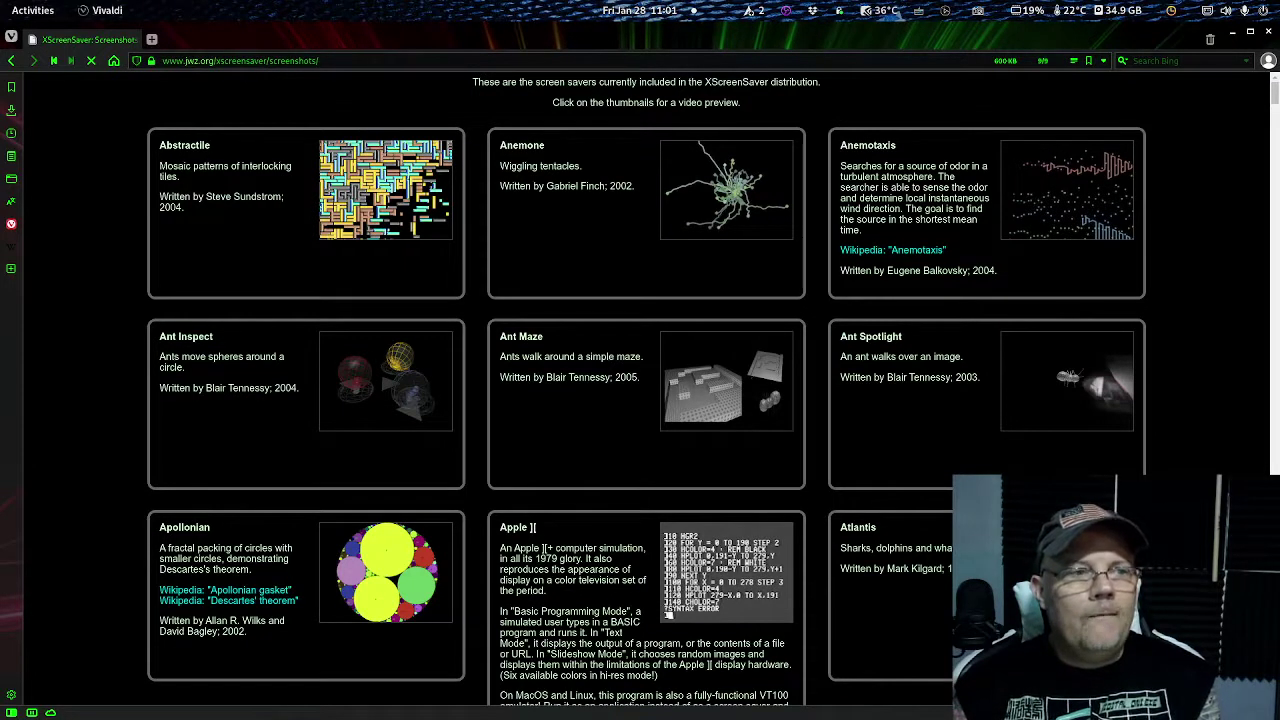
pyautogui.press('F12')
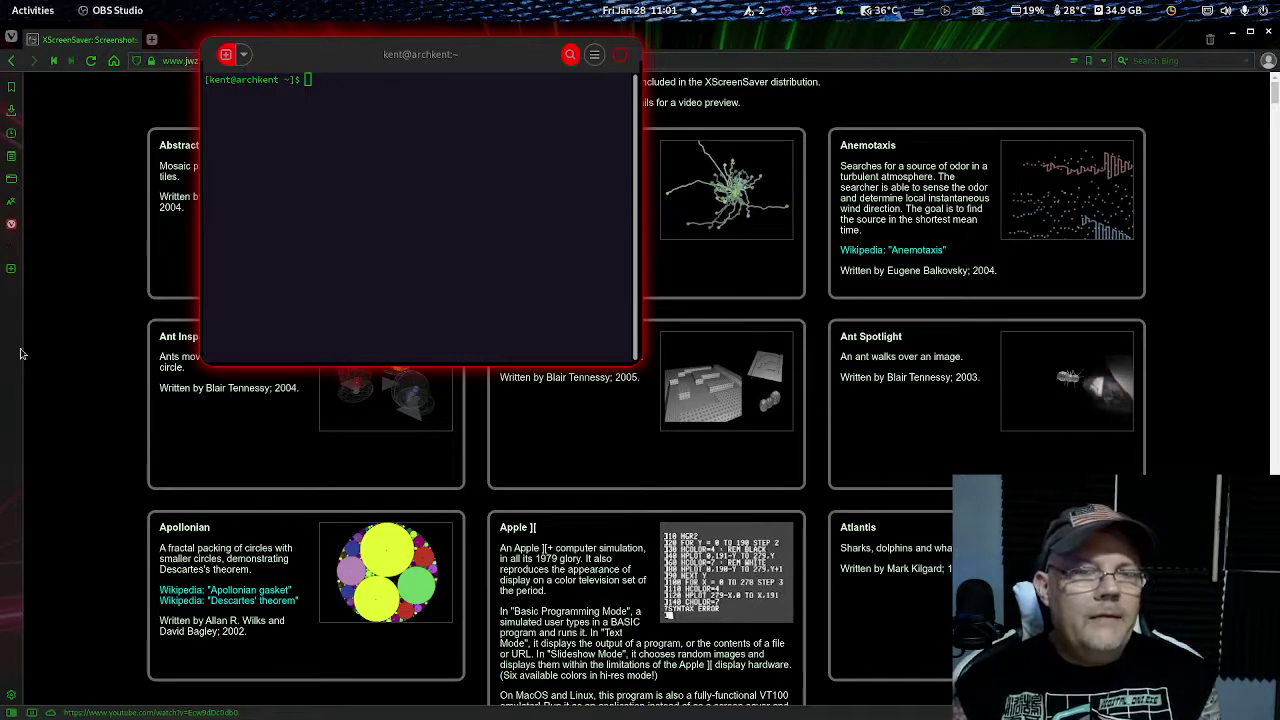
pyautogui.moveTo(382, 62); pyautogui.dragTo(505, 127)
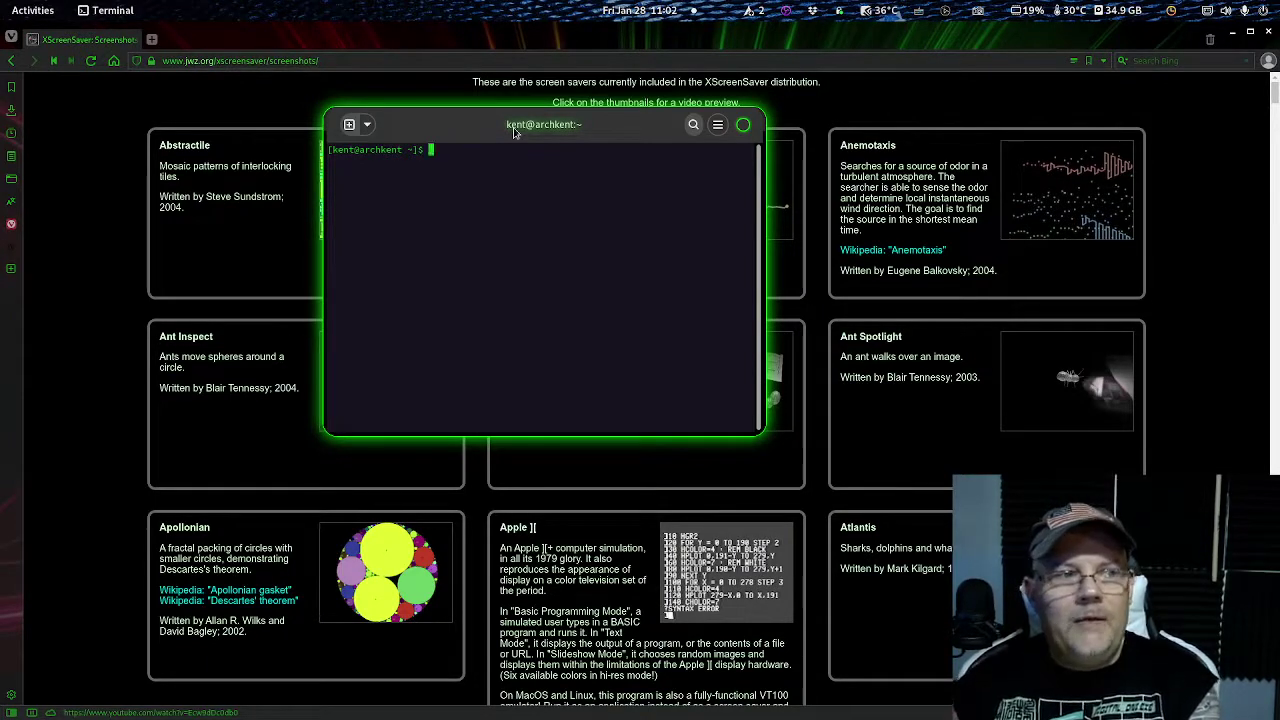
pyautogui.click(743, 125)
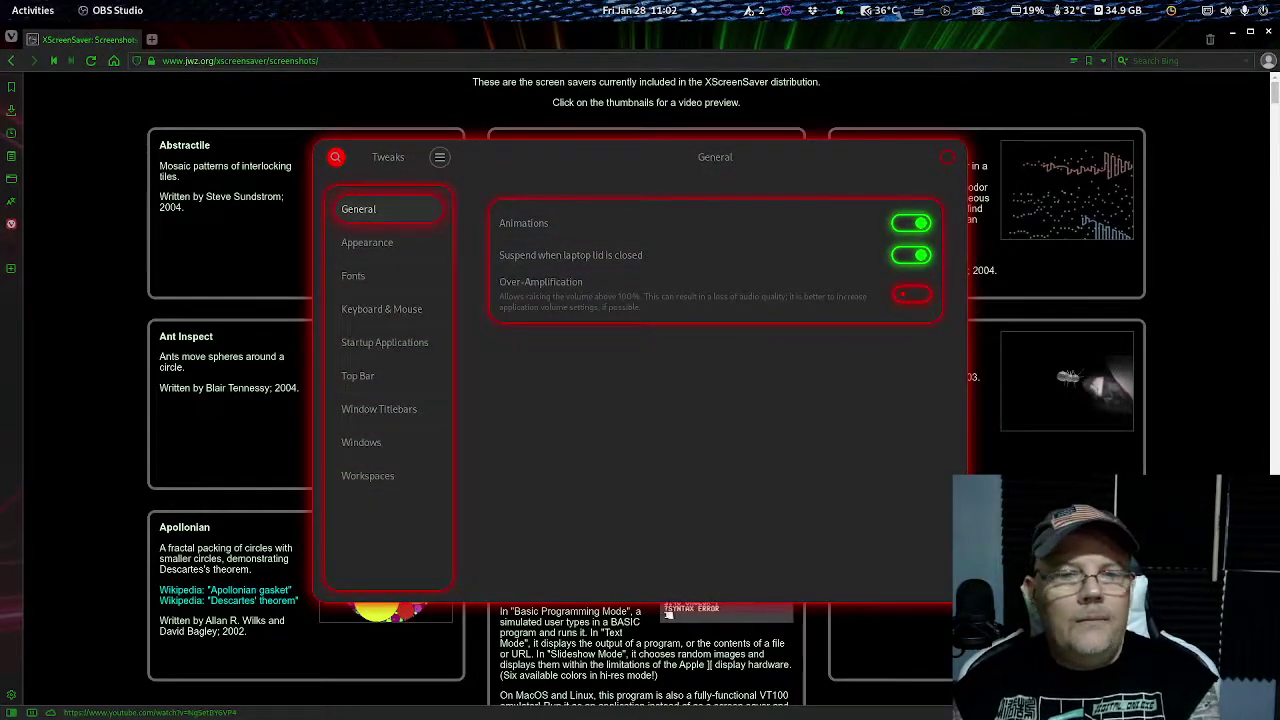
# - Check the Startup Applications list in Tweaks for the Xscreensaver entry, then close Tweaks
pyautogui.click(508, 157)
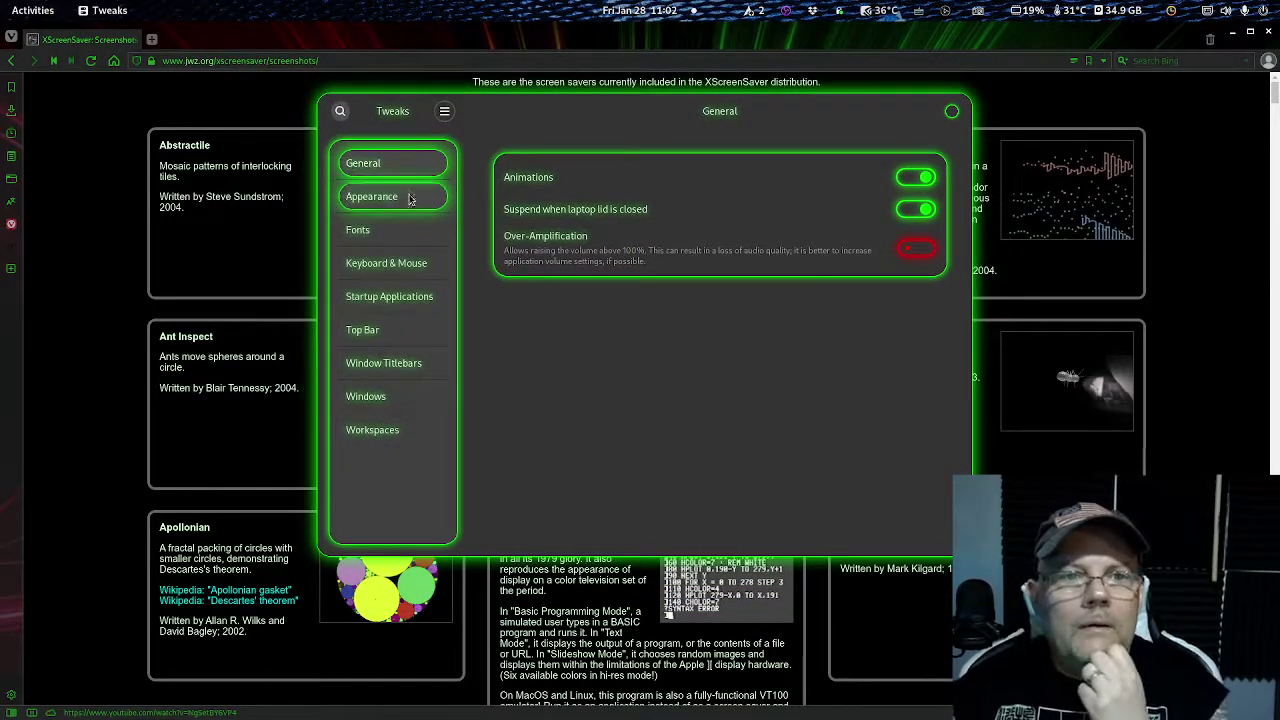
pyautogui.click(388, 300)
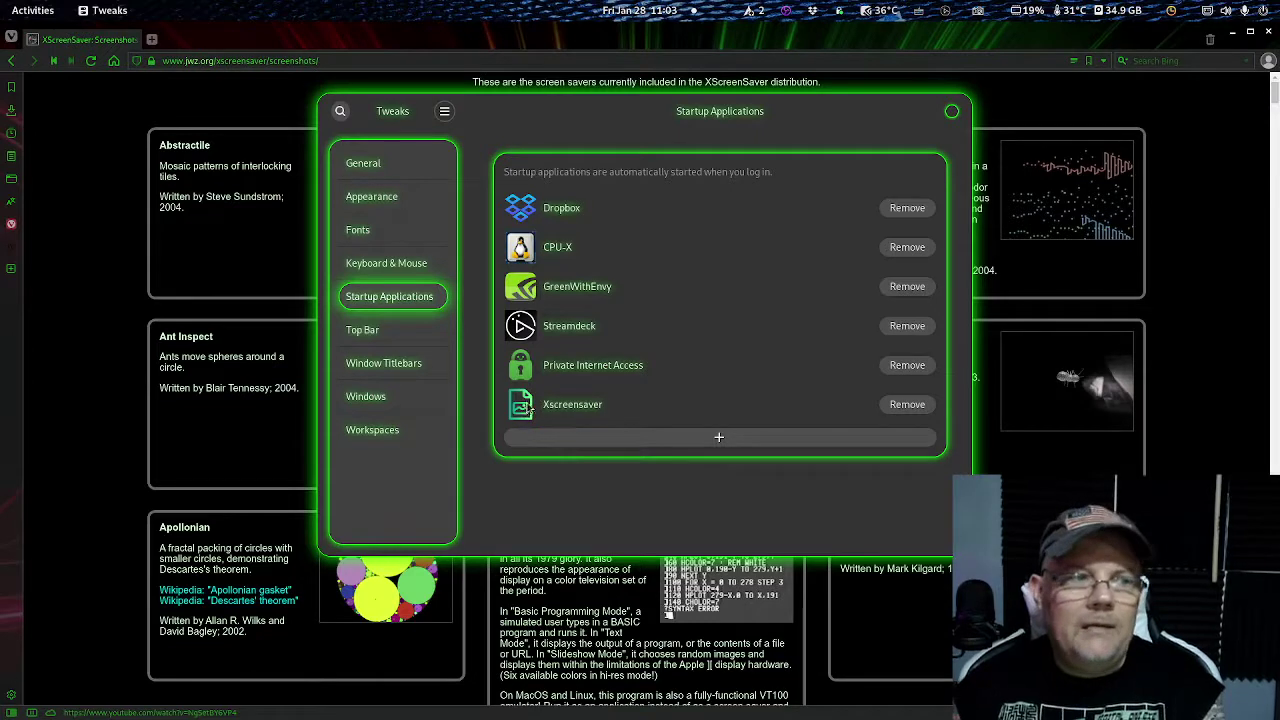
pyautogui.click(951, 113)
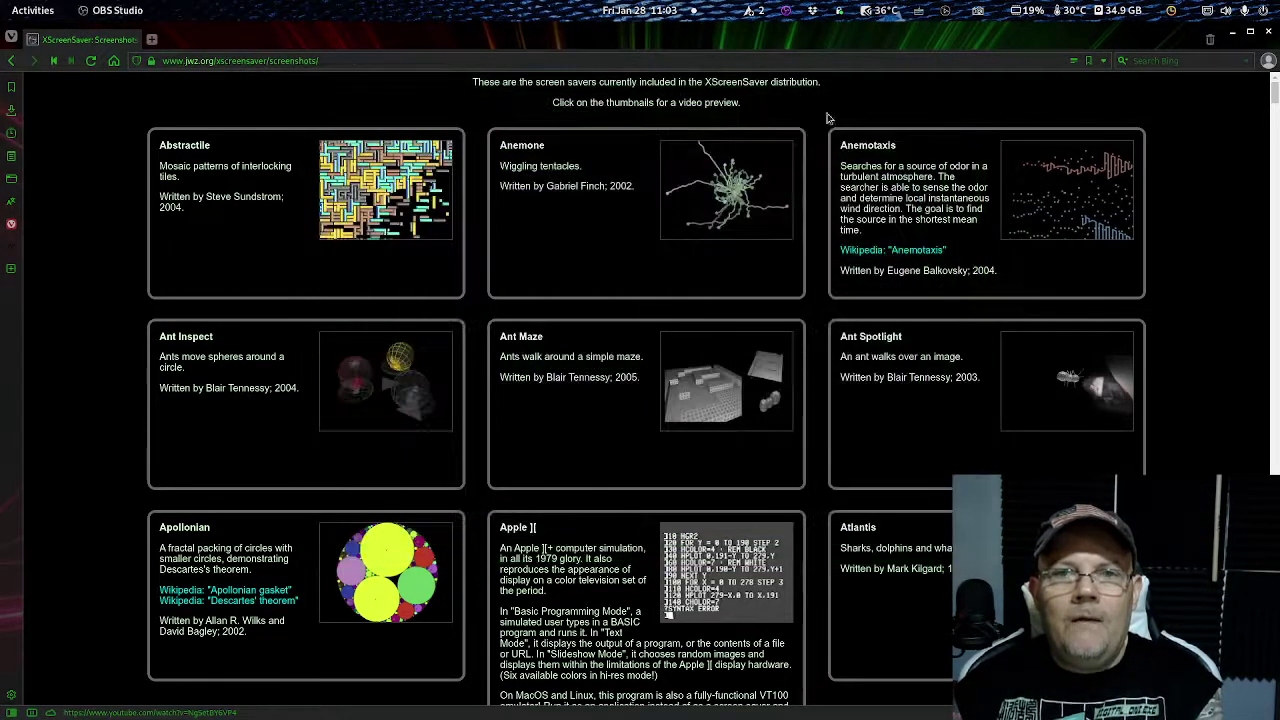
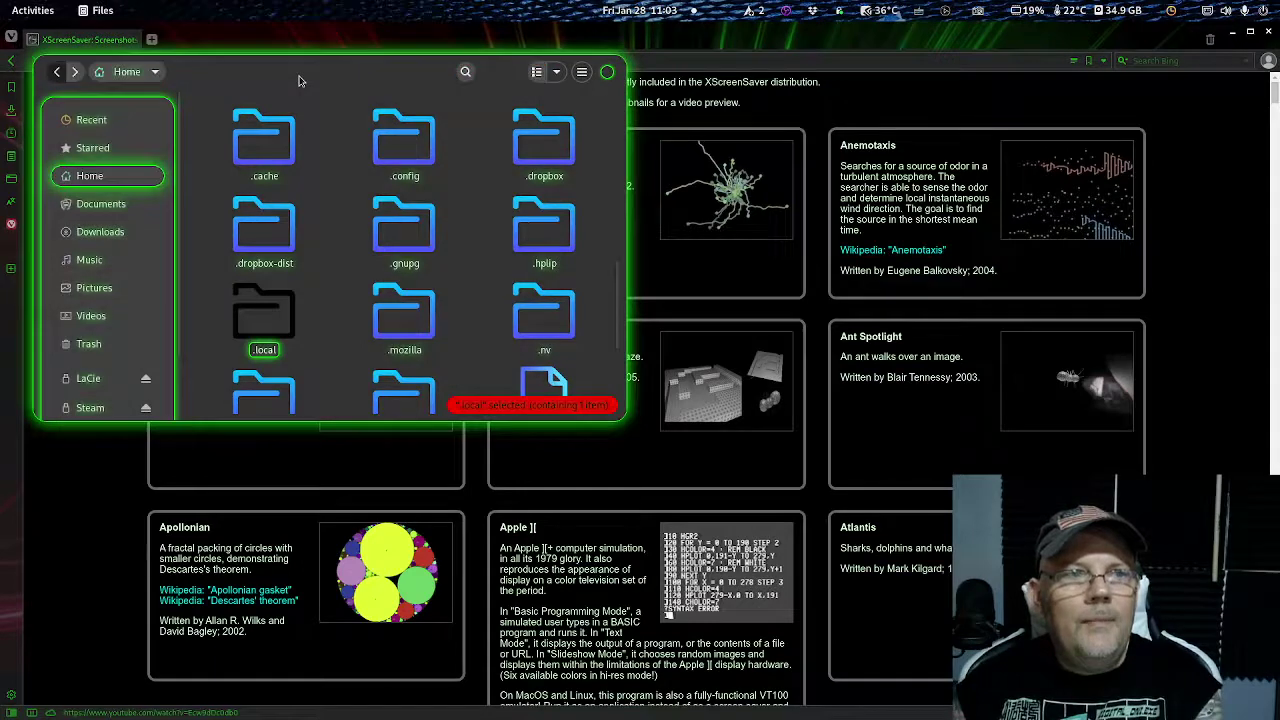
# - Switch to Files and open the .local/share/applications folder inside the home directory
pyautogui.moveTo(298, 80); pyautogui.dragTo(384, 87)
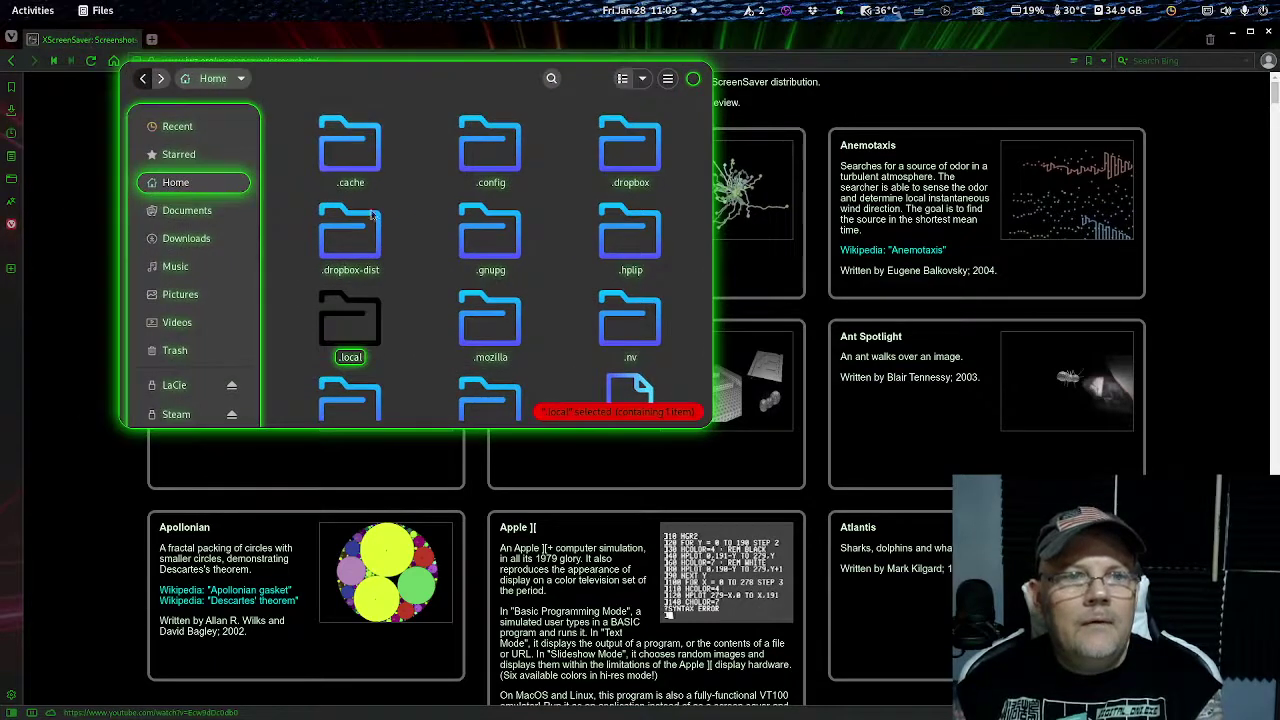
pyautogui.click(416, 120)
pyautogui.scroll(1, 414, 114)
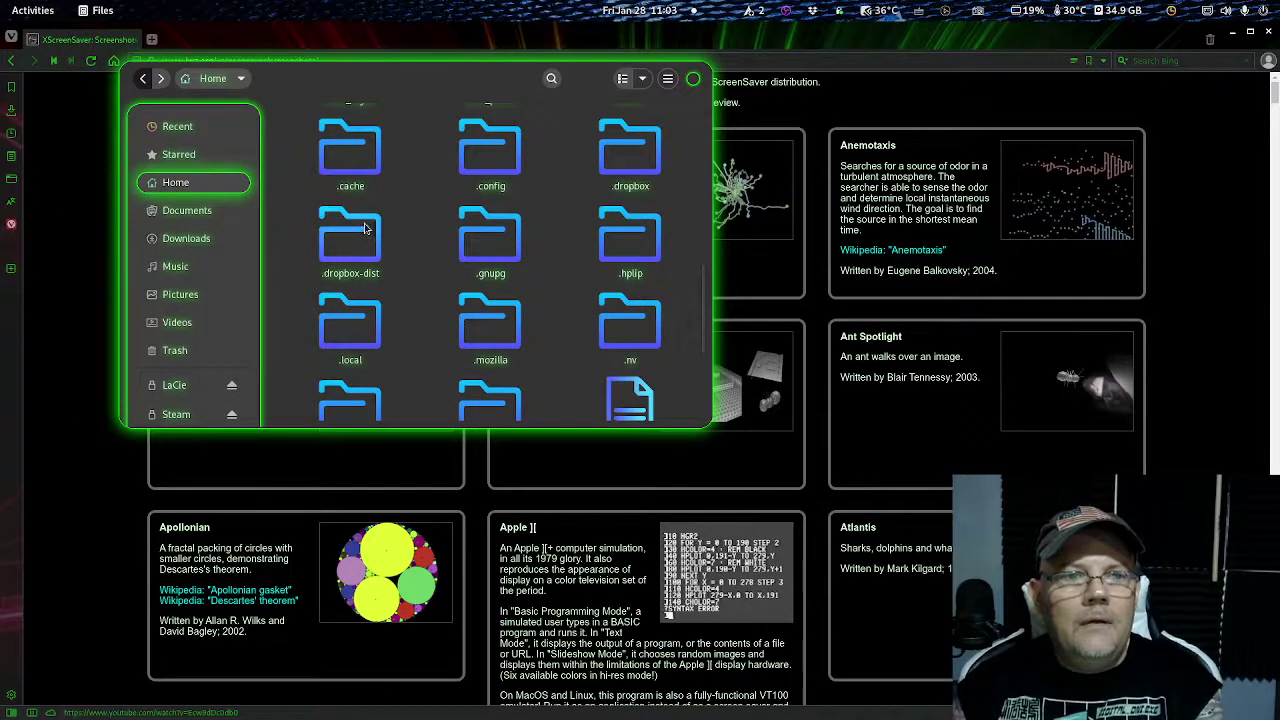
pyautogui.scroll(1, 480, 200)
pyautogui.scroll(5, 531, 202)
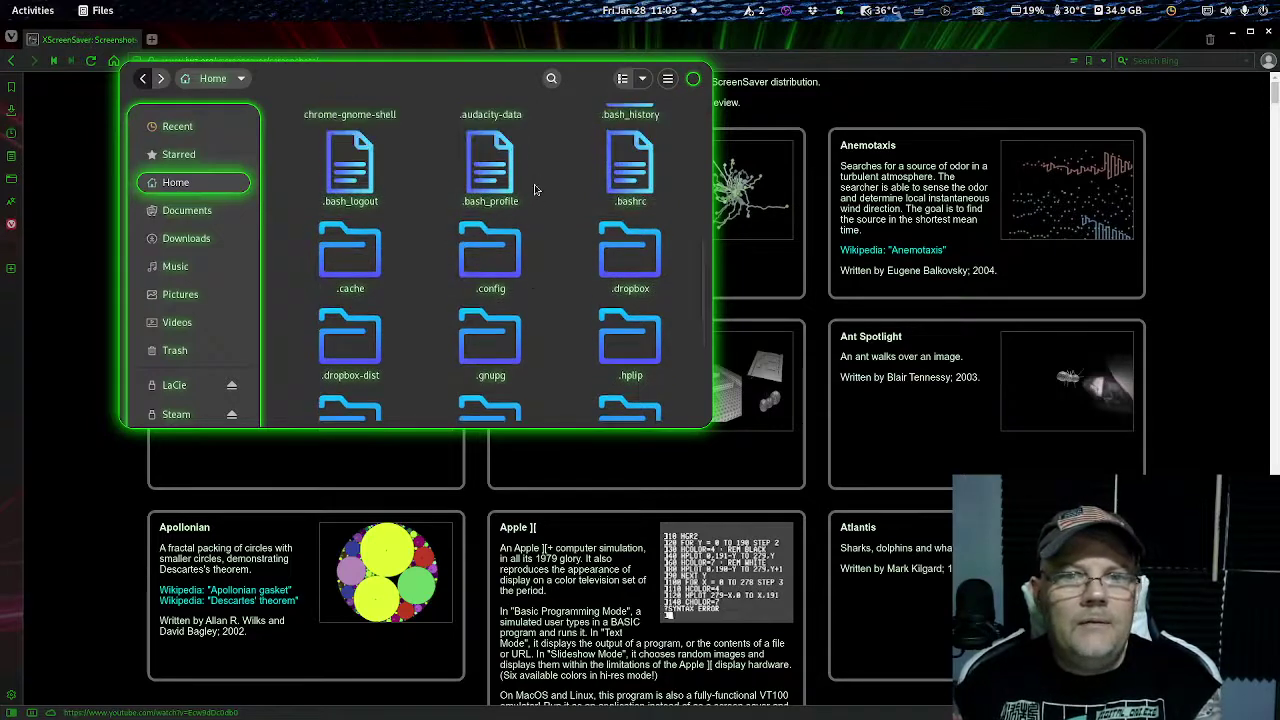
pyautogui.scroll(1, 535, 186)
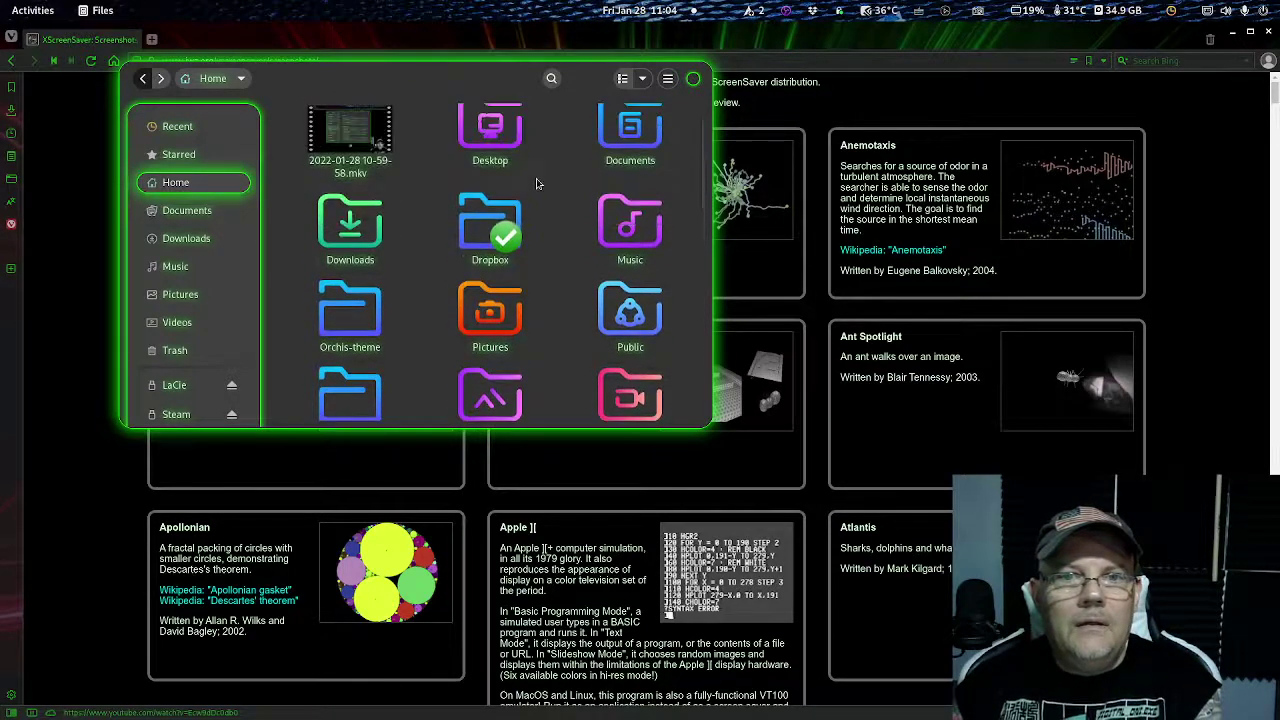
pyautogui.scroll(-1, 533, 189)
pyautogui.scroll(-5, 533, 190)
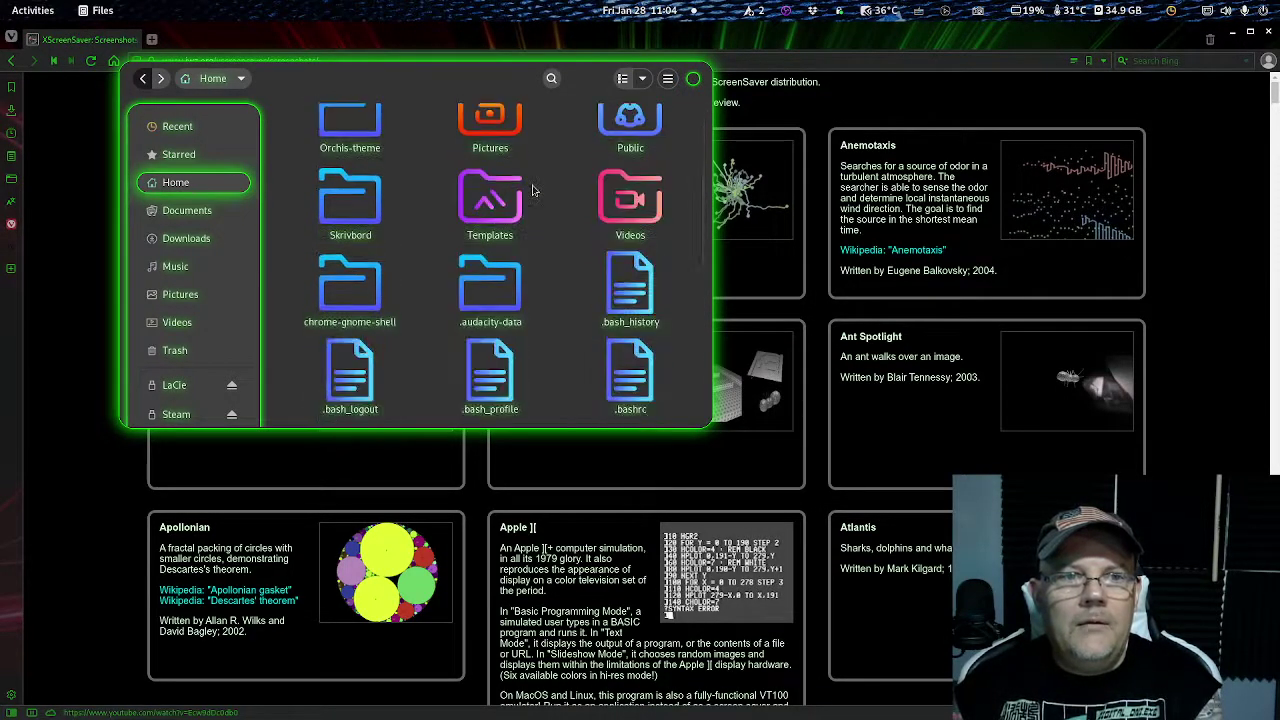
pyautogui.scroll(-1, 531, 192)
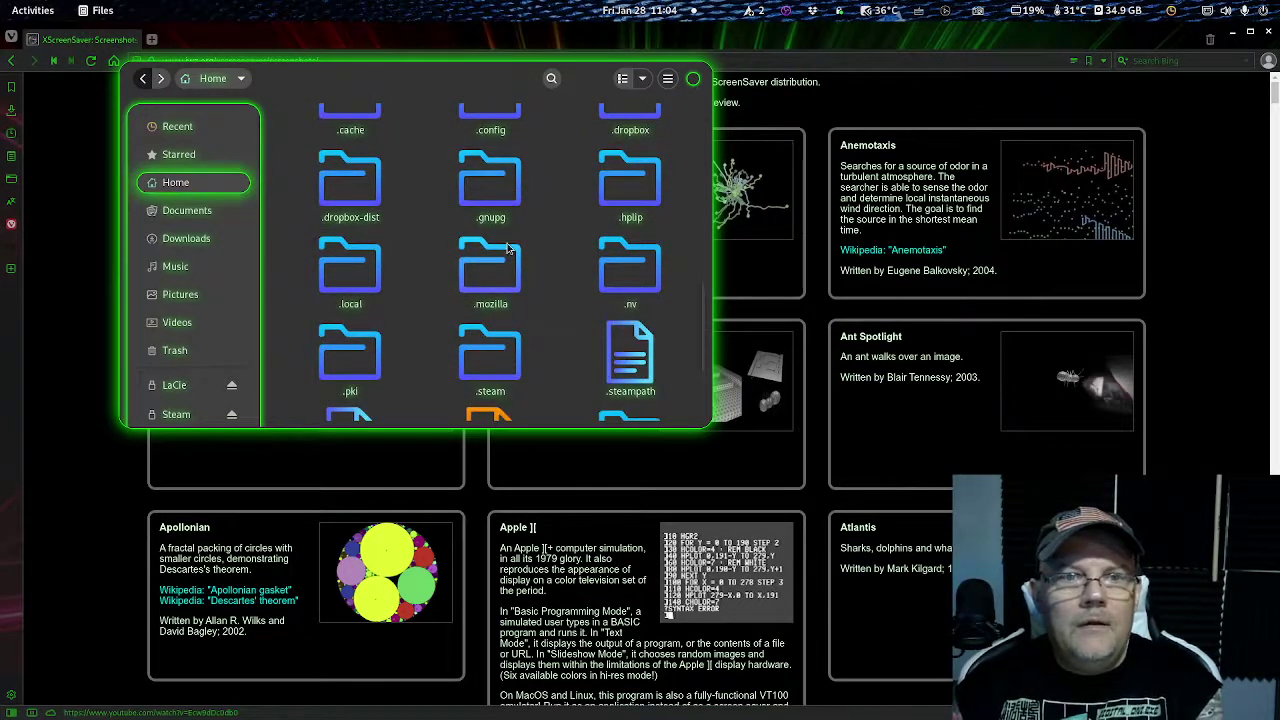
pyautogui.scroll(1, 495, 245)
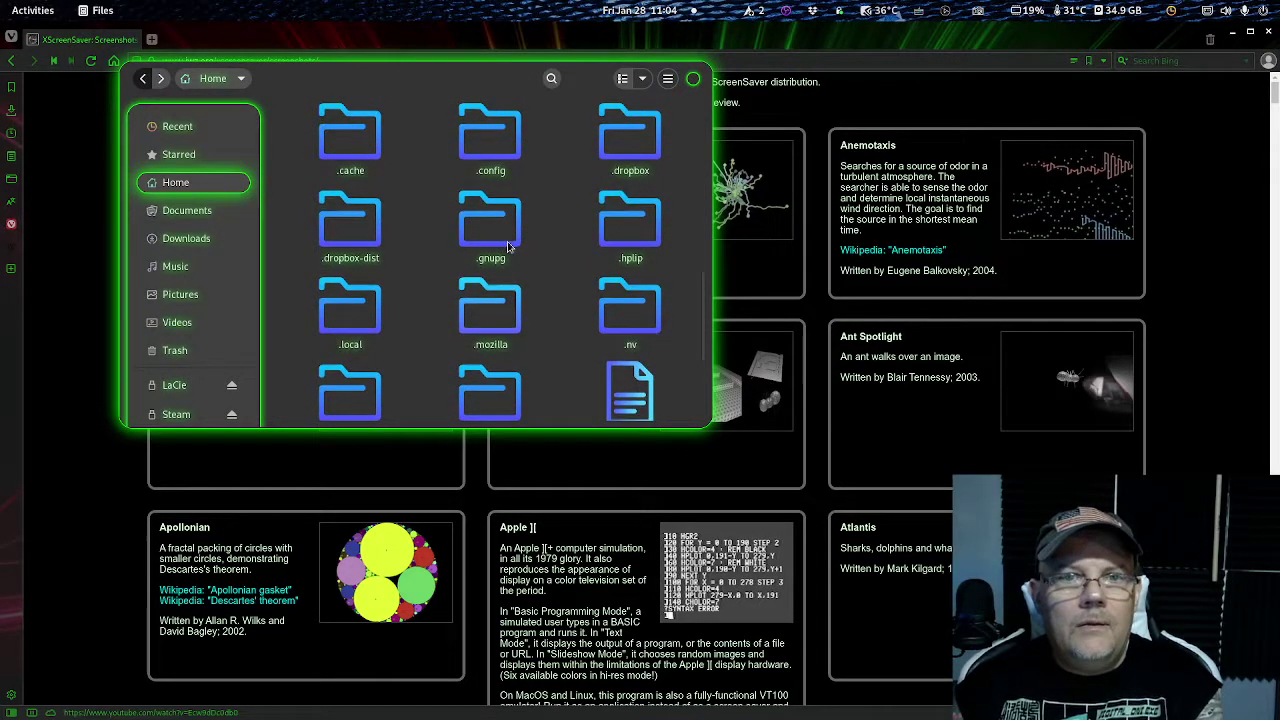
pyautogui.click(327, 328)
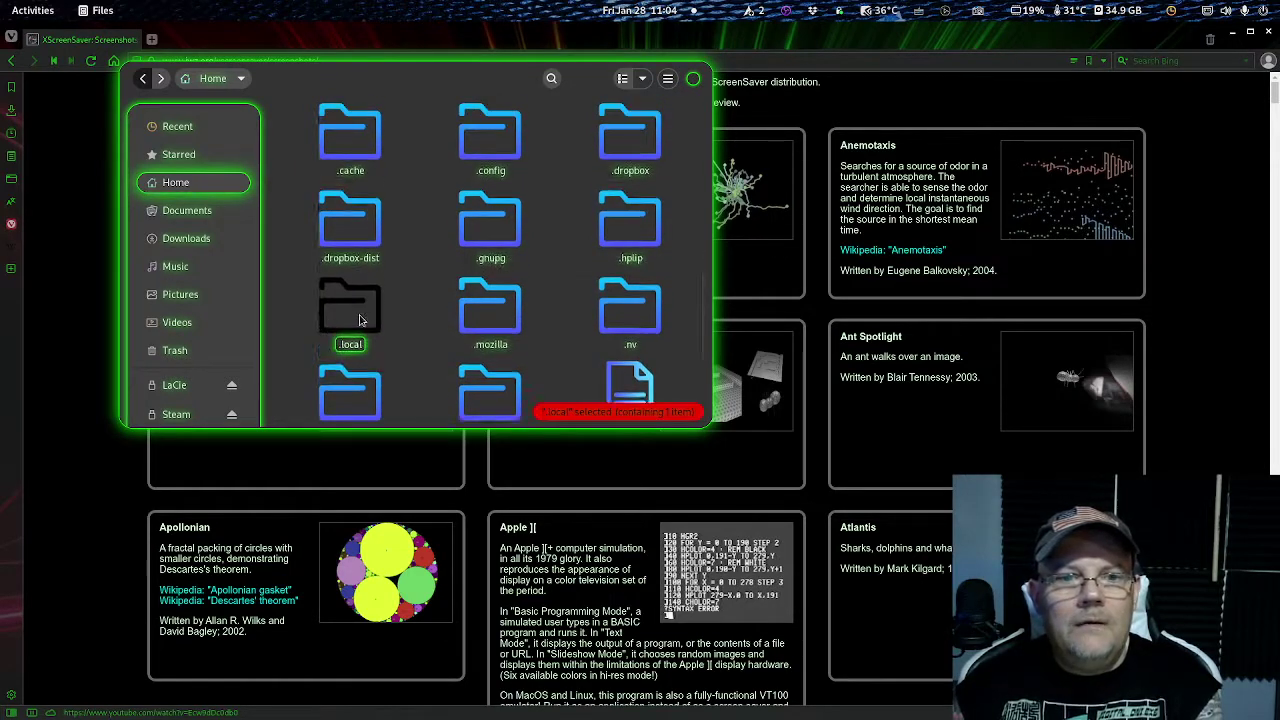
pyautogui.doubleClick(360, 320)
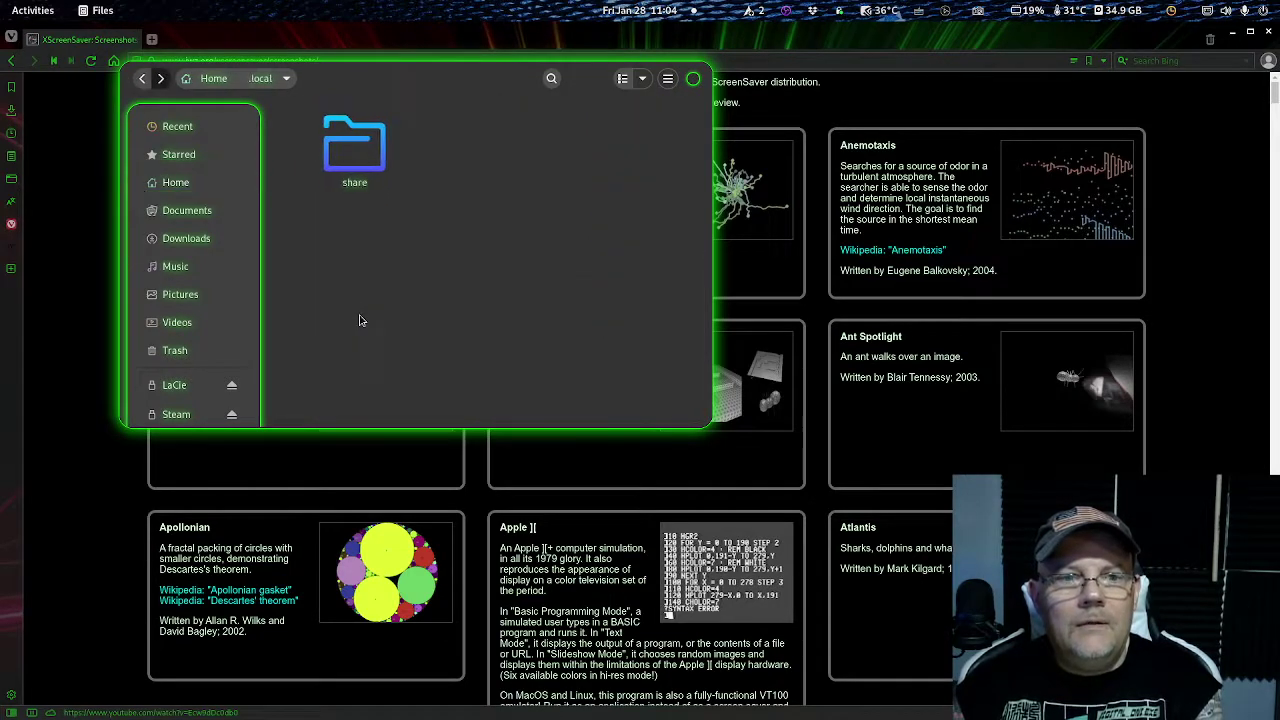
pyautogui.doubleClick(360, 155)
pyautogui.doubleClick(628, 148)
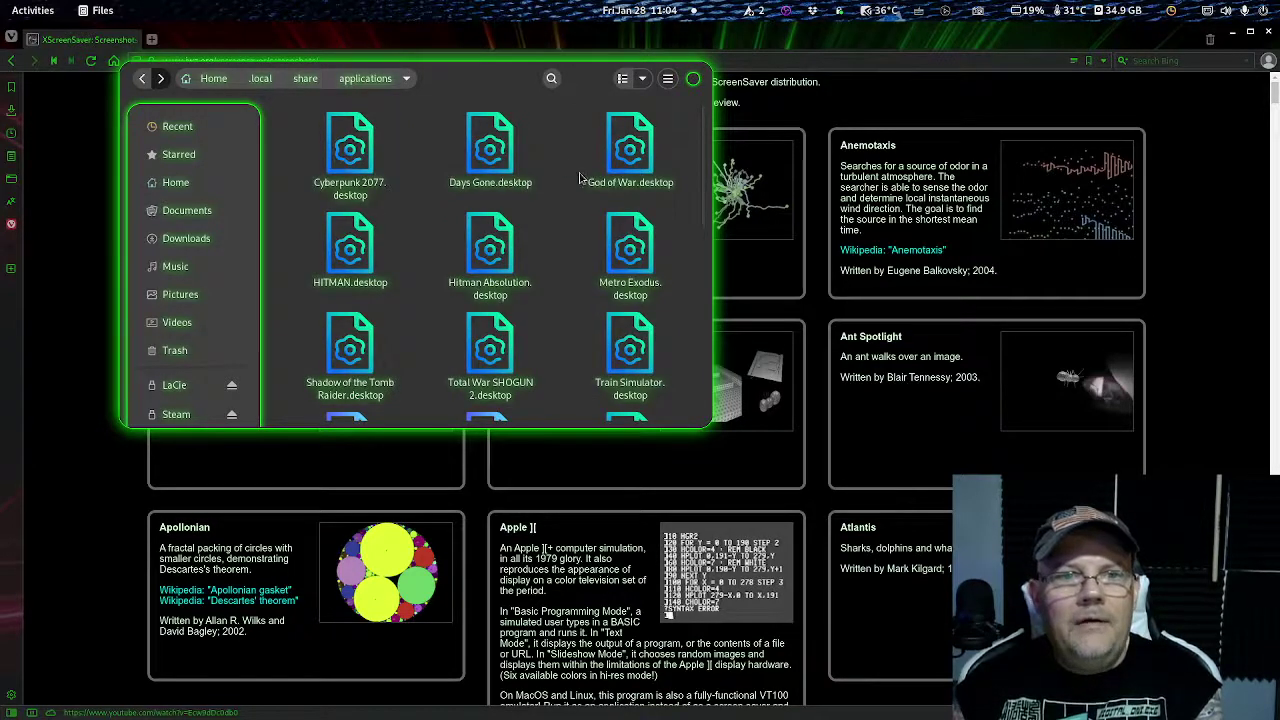
# - Open xscreensaver.desktop from the applications folder in Text Editor and close the Files window
pyautogui.scroll(-2, 566, 214)
pyautogui.scroll(-3, 566, 218)
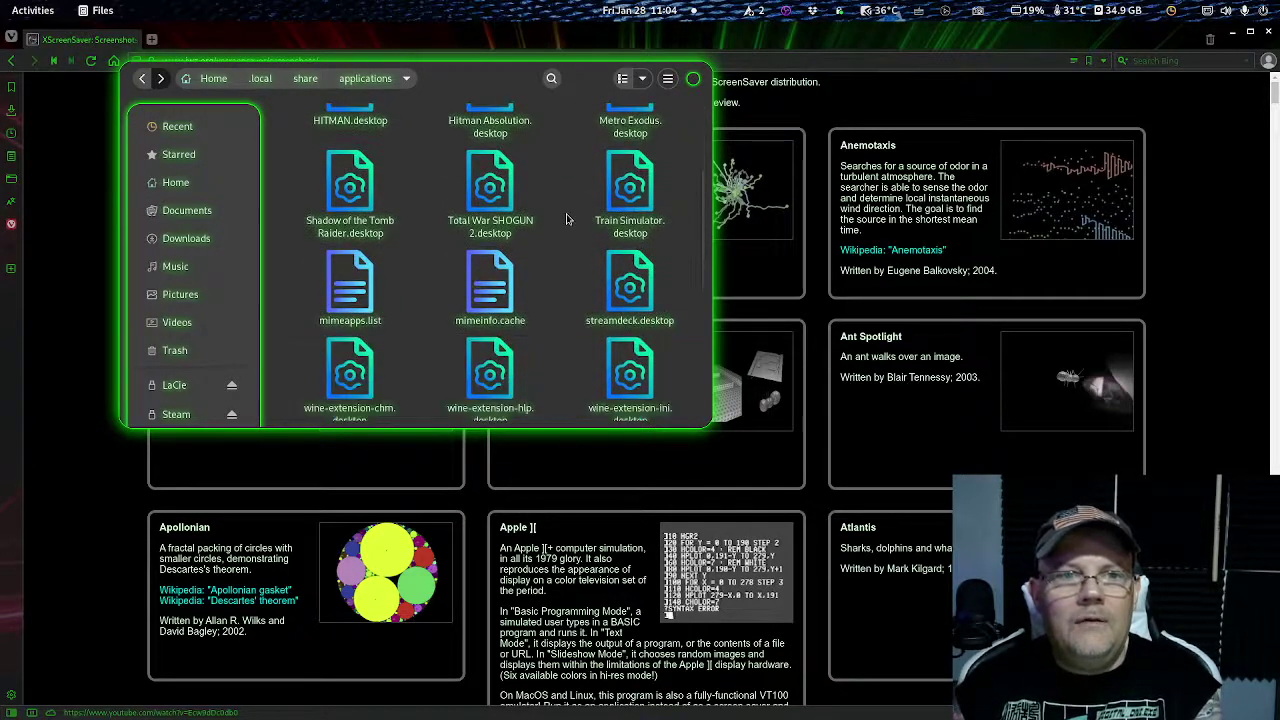
pyautogui.scroll(-1, 566, 218)
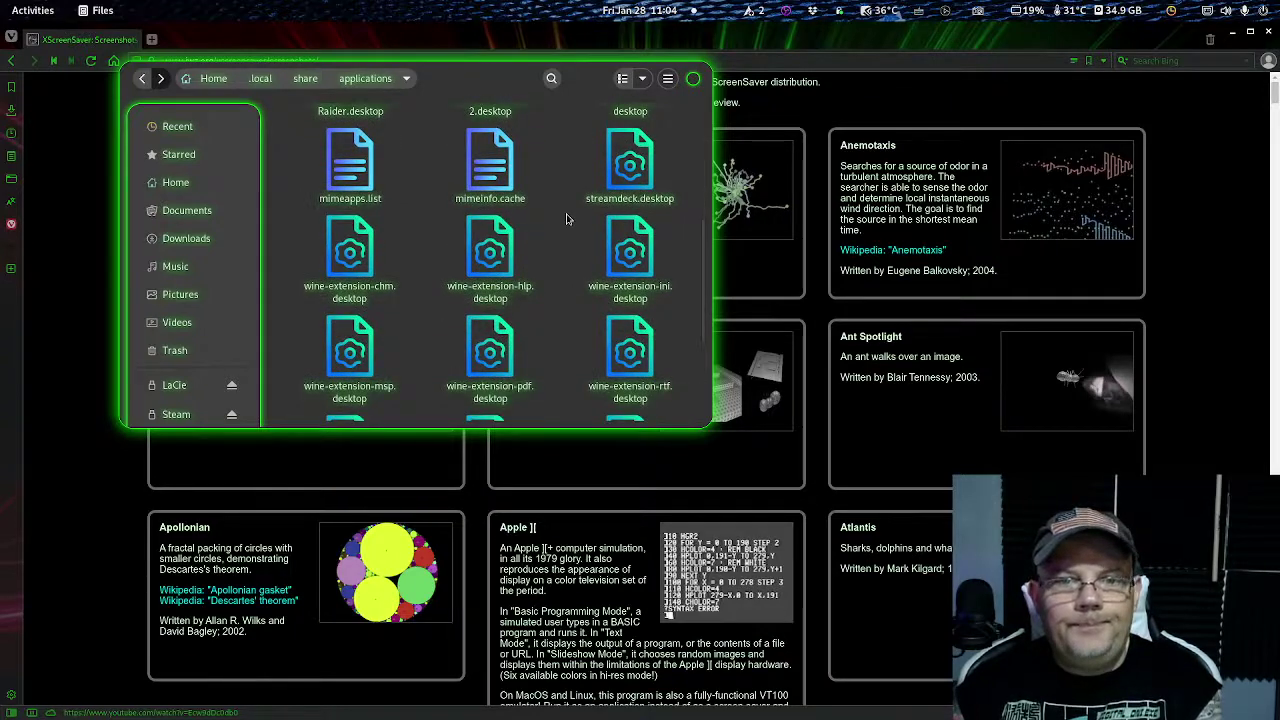
pyautogui.scroll(-5, 566, 218)
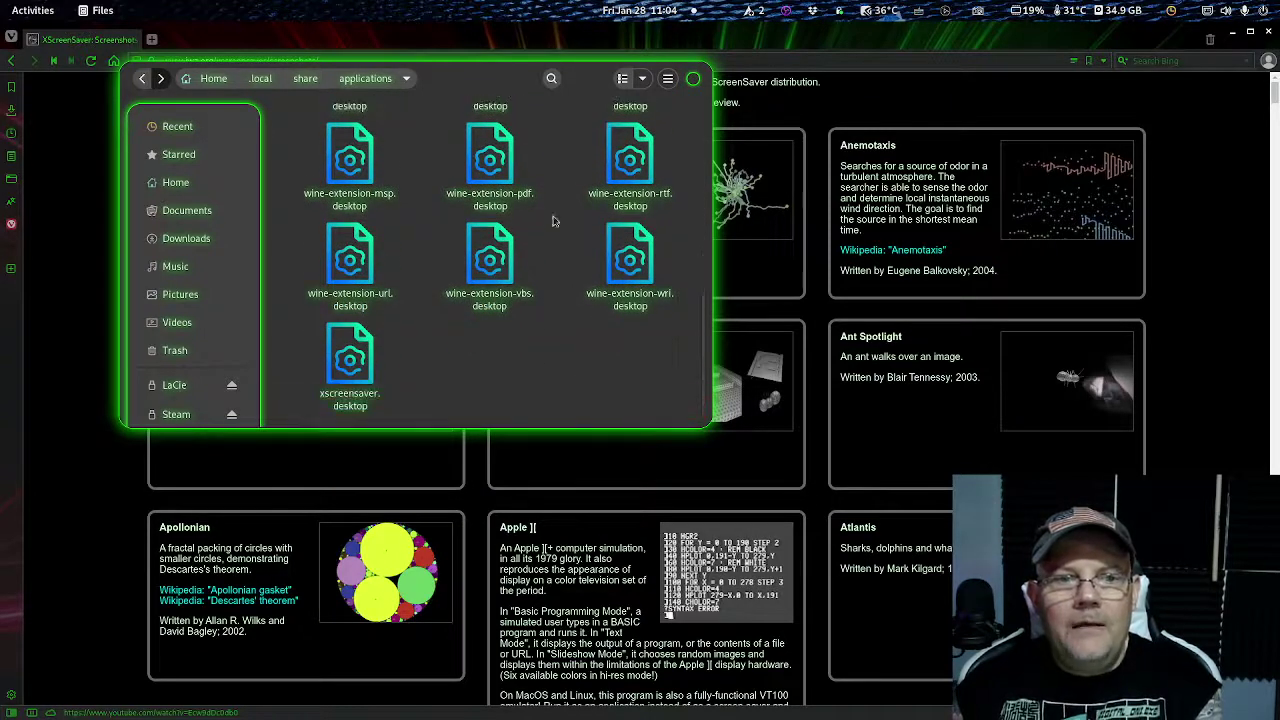
pyautogui.click(358, 360)
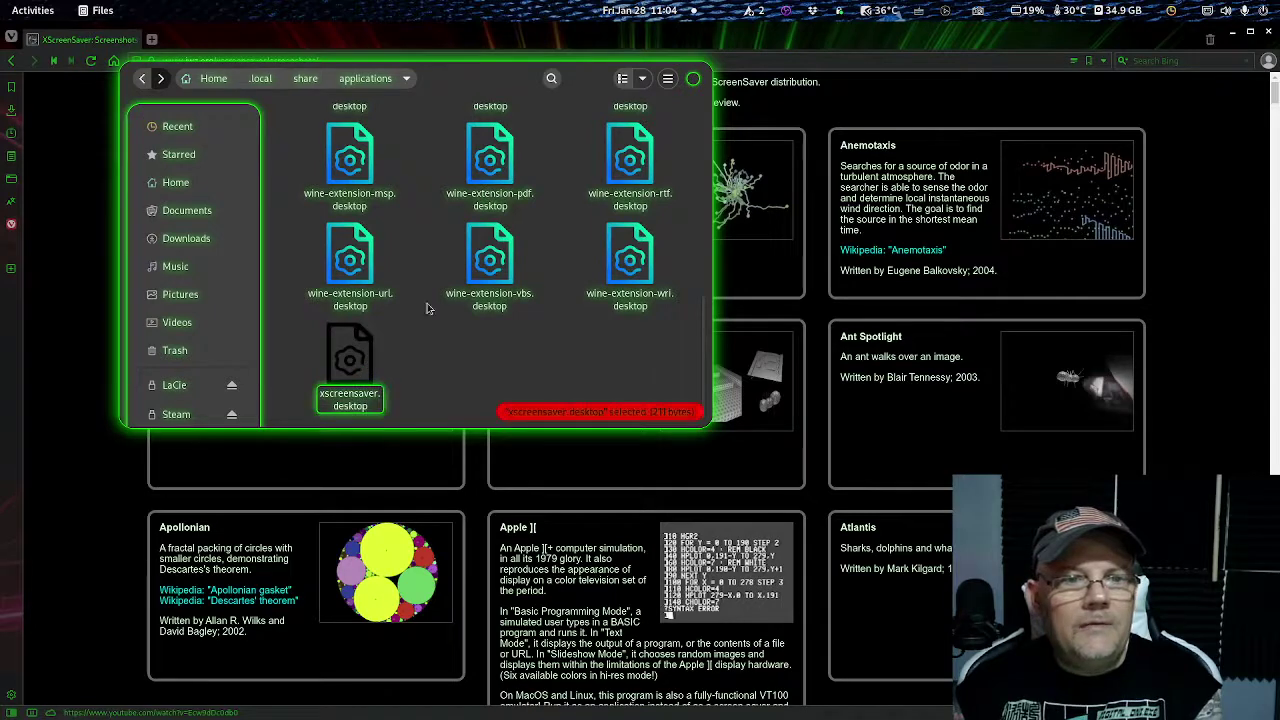
pyautogui.rightClick(348, 353)
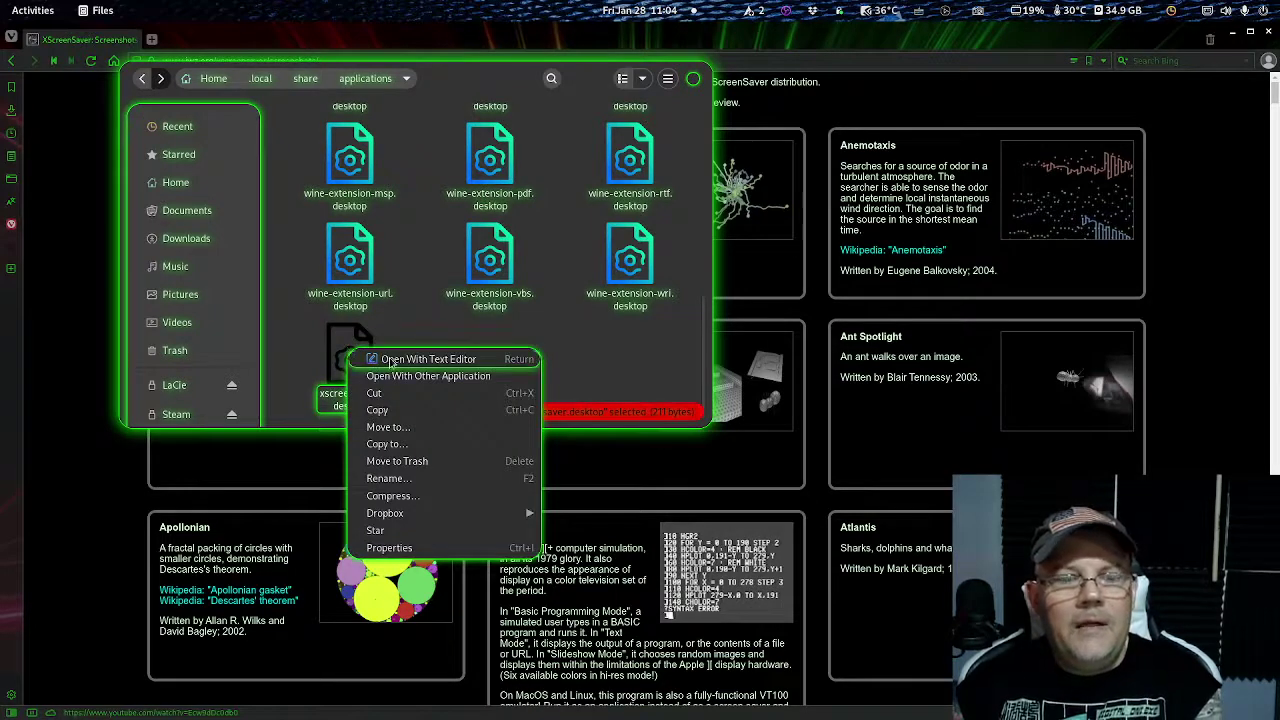
pyautogui.click(390, 360)
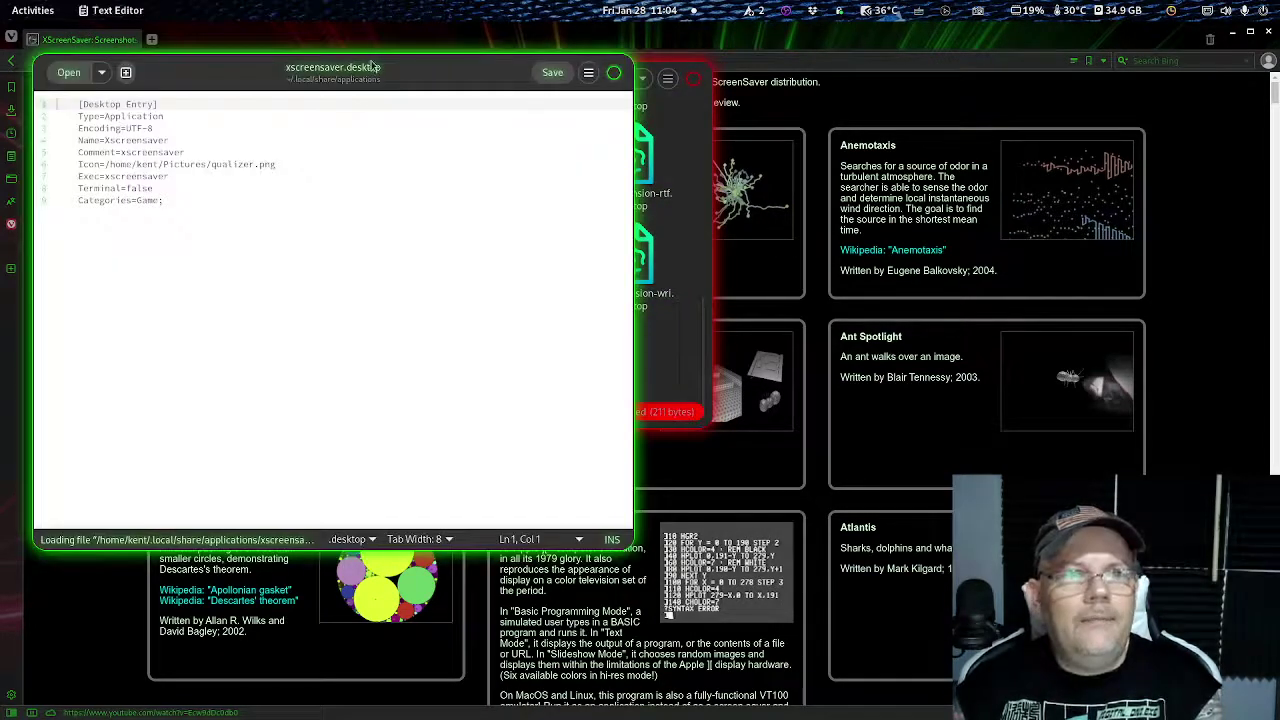
pyautogui.click(697, 79)
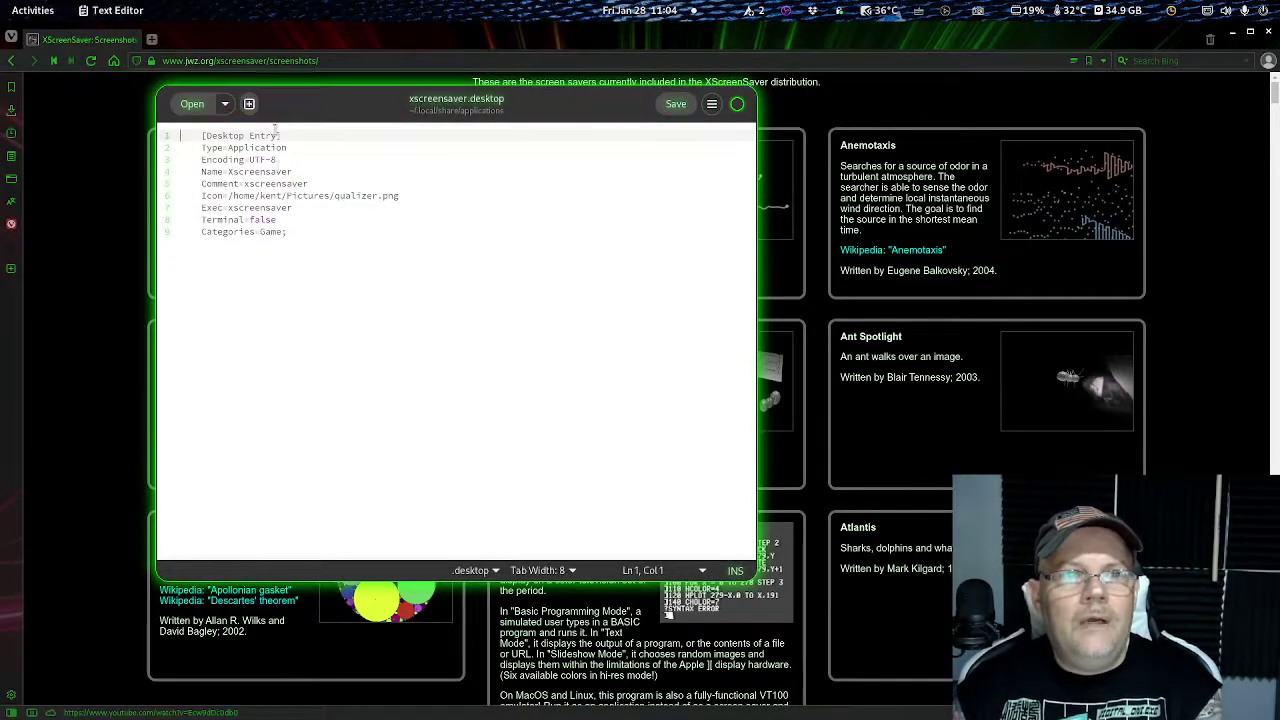
# - Review the desktop entry lines of xscreensaver.desktop from Type through Categories, then close the text editor without changes
pyautogui.click(287, 233)
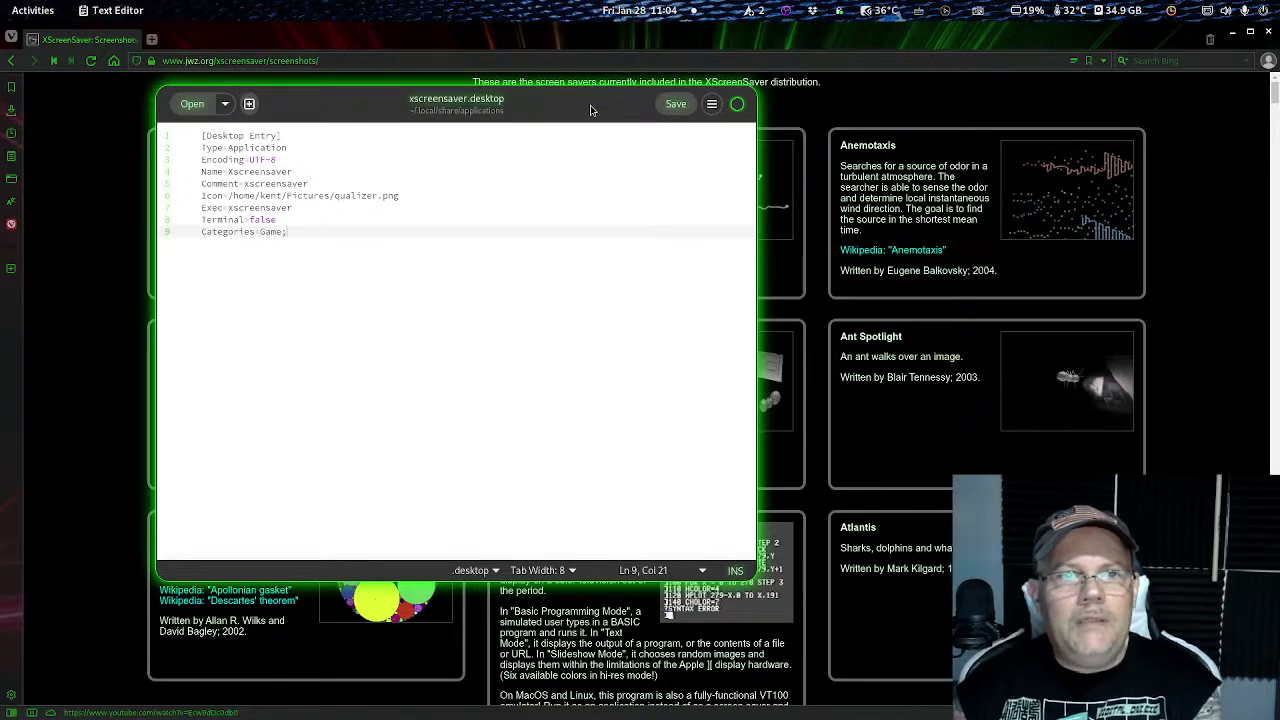
pyautogui.moveTo(590, 110); pyautogui.dragTo(577, 101)
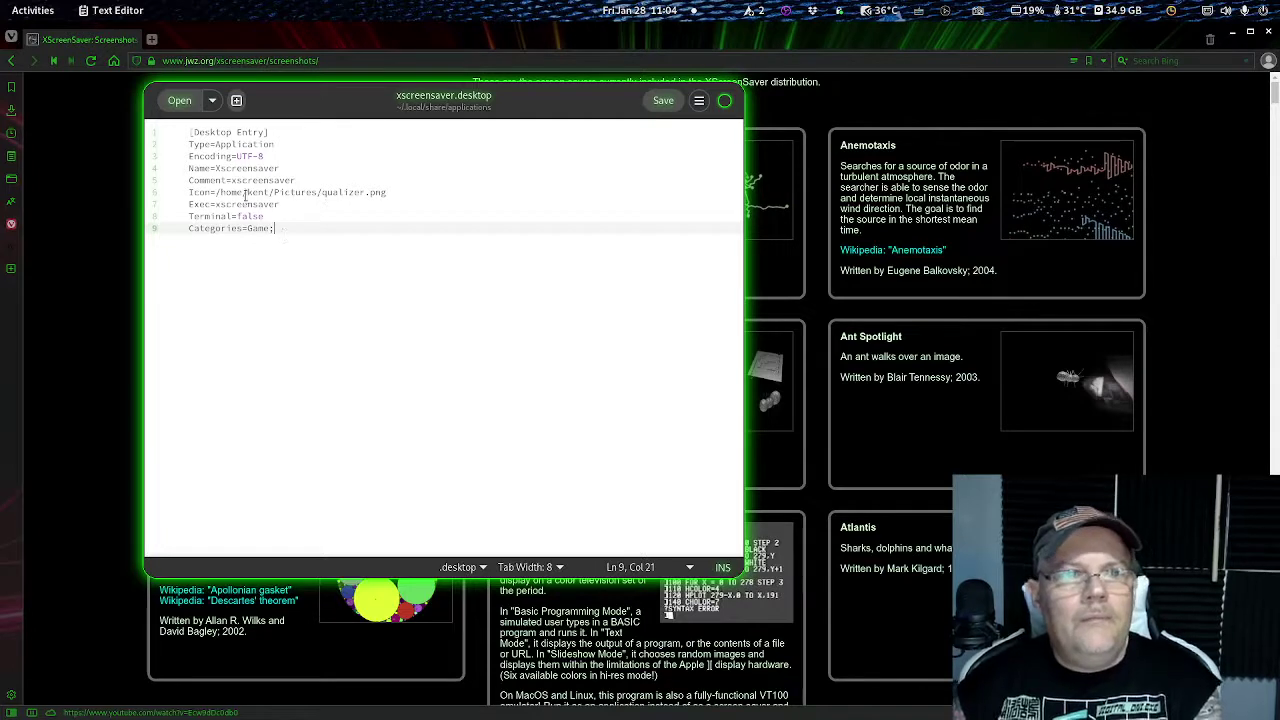
pyautogui.moveTo(279, 229); pyautogui.dragTo(160, 128)
pyautogui.click(309, 229)
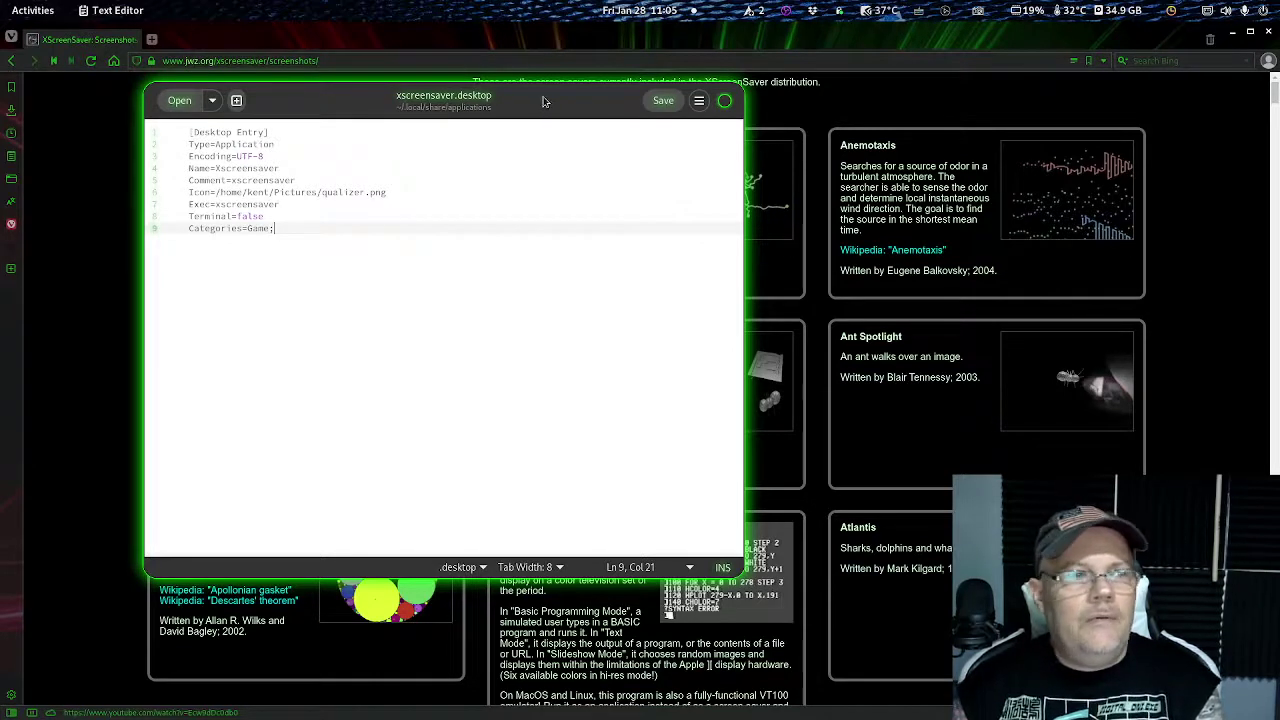
pyautogui.moveTo(543, 101); pyautogui.dragTo(565, 101)
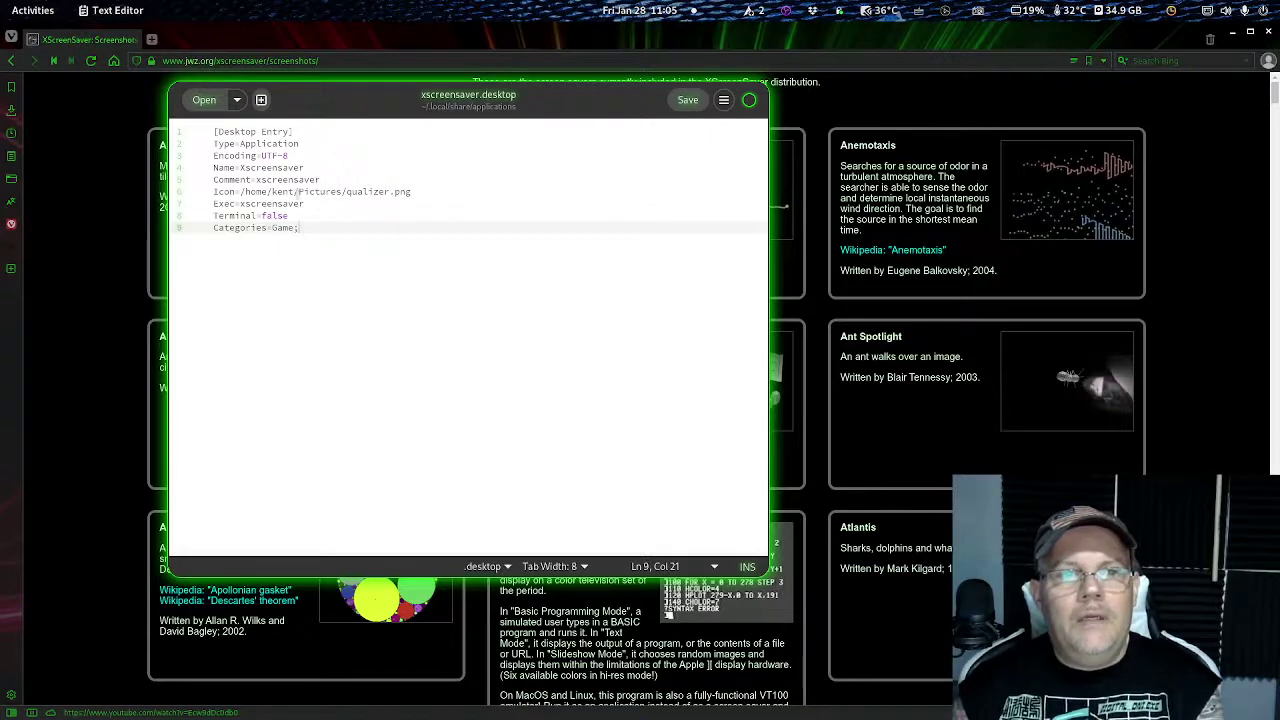
pyautogui.moveTo(546, 99); pyautogui.dragTo(579, 102)
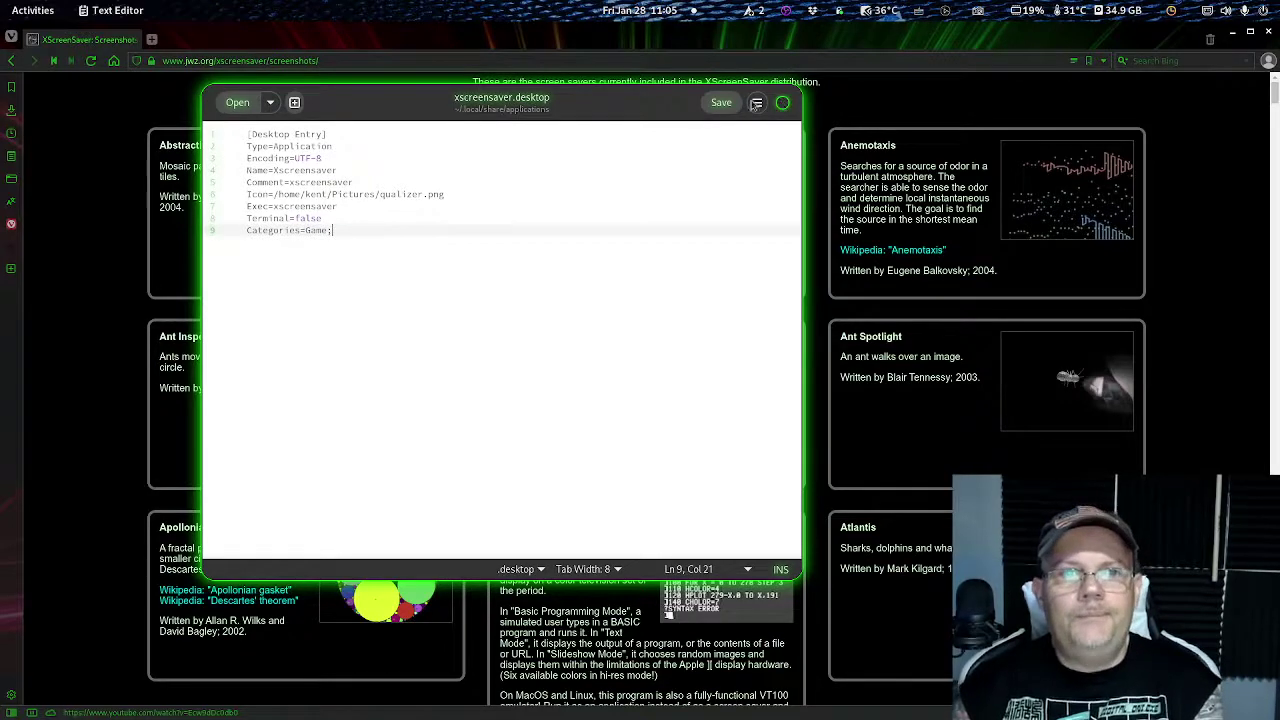
pyautogui.click(132, 119)
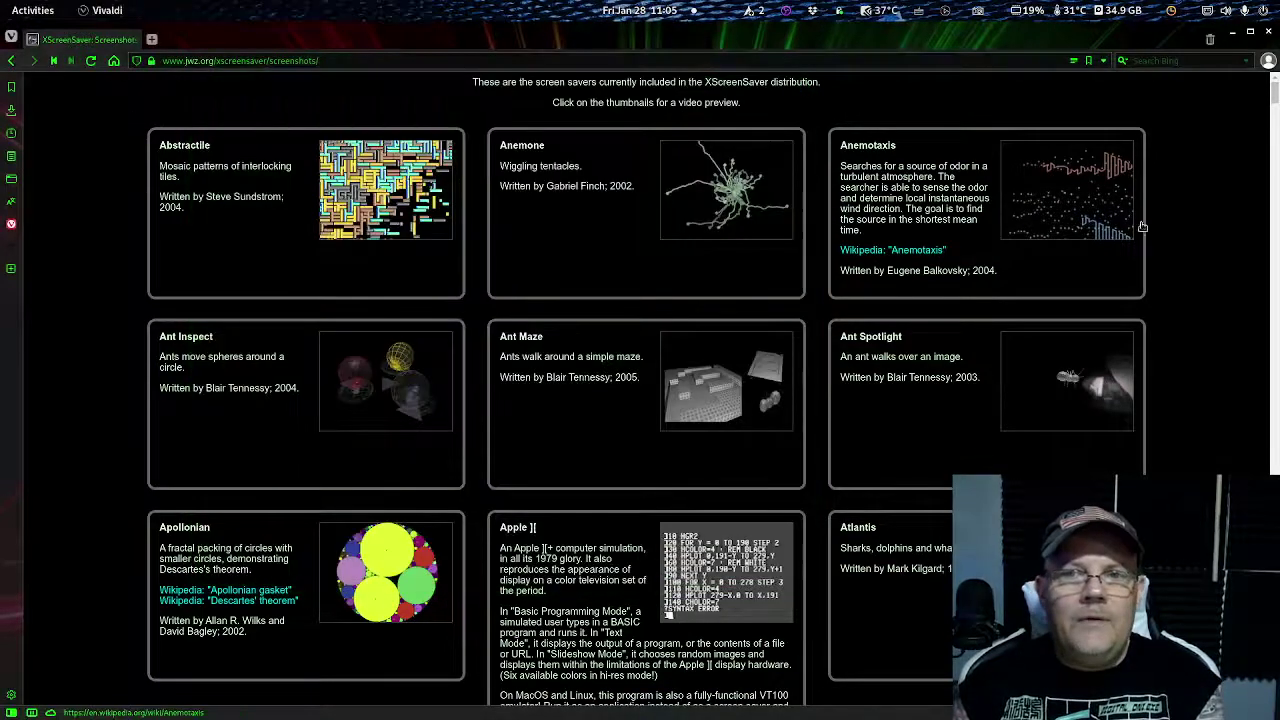
# - Scan down the Screen Shots page, then switch to Screensaver Preferences and review the mode, screen saver list and blanking times
pyautogui.moveTo(1266, 100); pyautogui.dragTo(1256, 241)
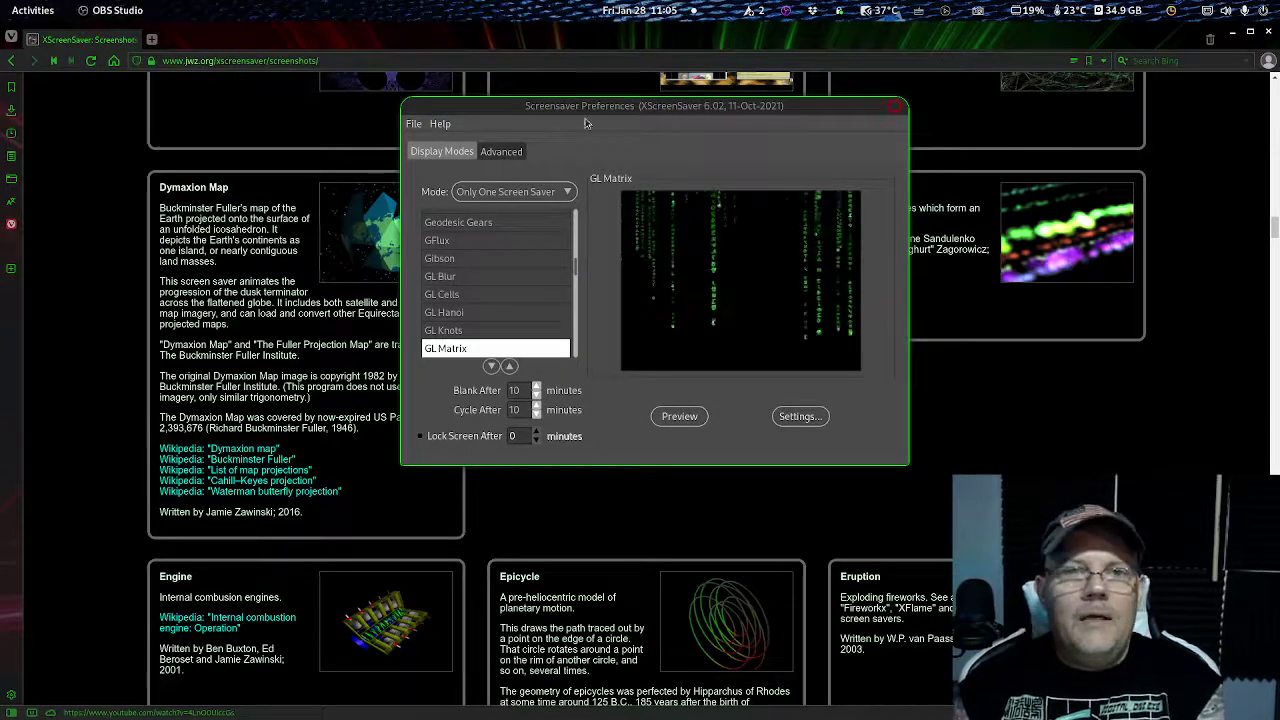
pyautogui.moveTo(585, 107); pyautogui.dragTo(575, 107)
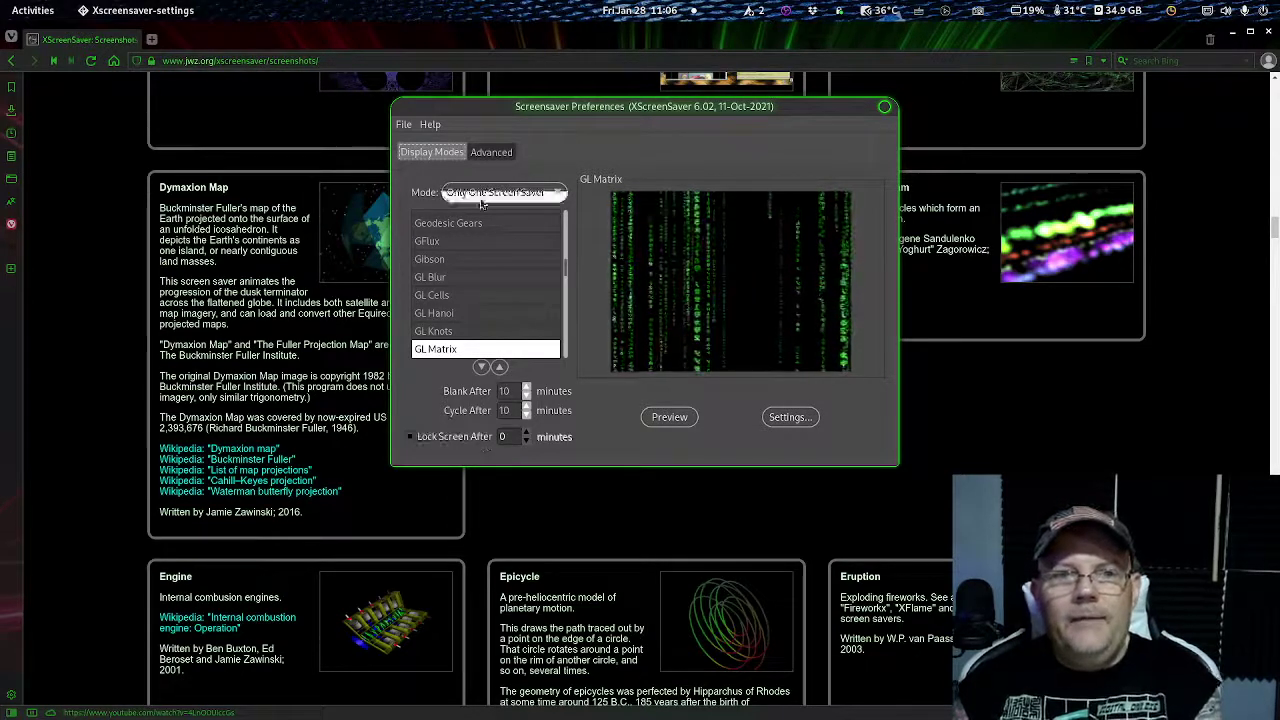
pyautogui.moveTo(525, 131); pyautogui.dragTo(520, 117)
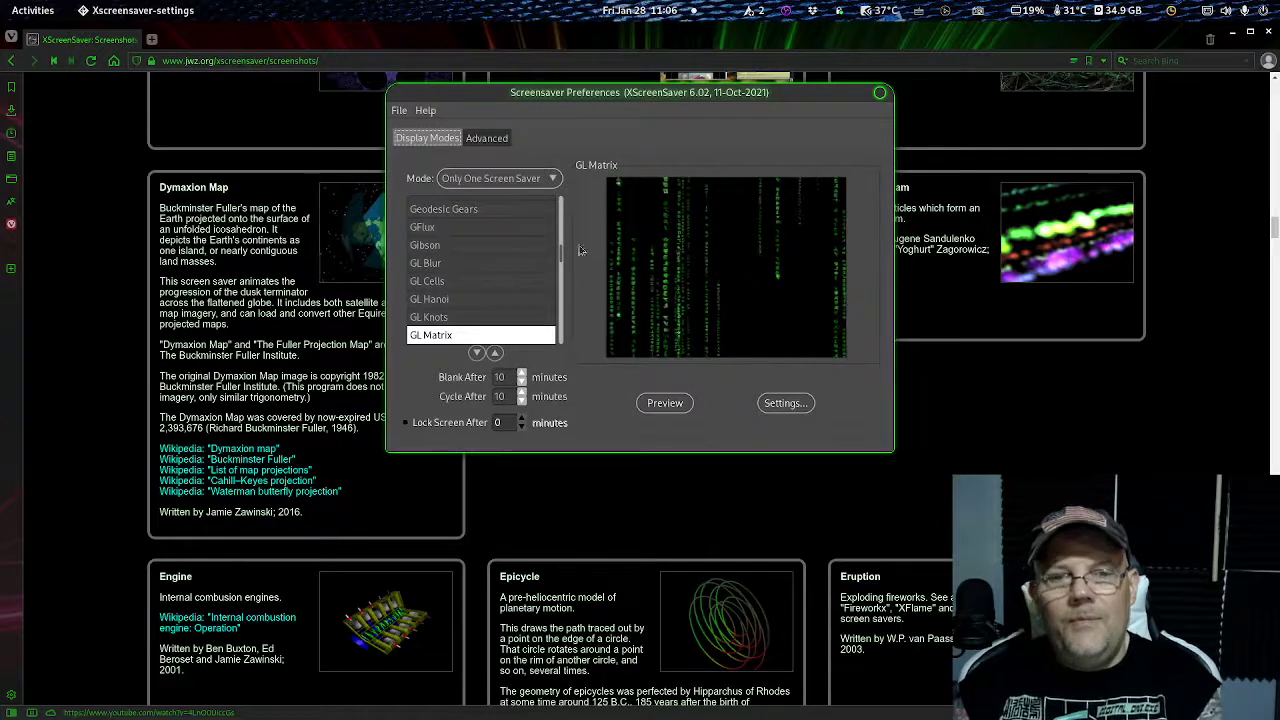
# - Review the advanced power management, image, text and blanking options, then close Screensaver Preferences
pyautogui.click(486, 139)
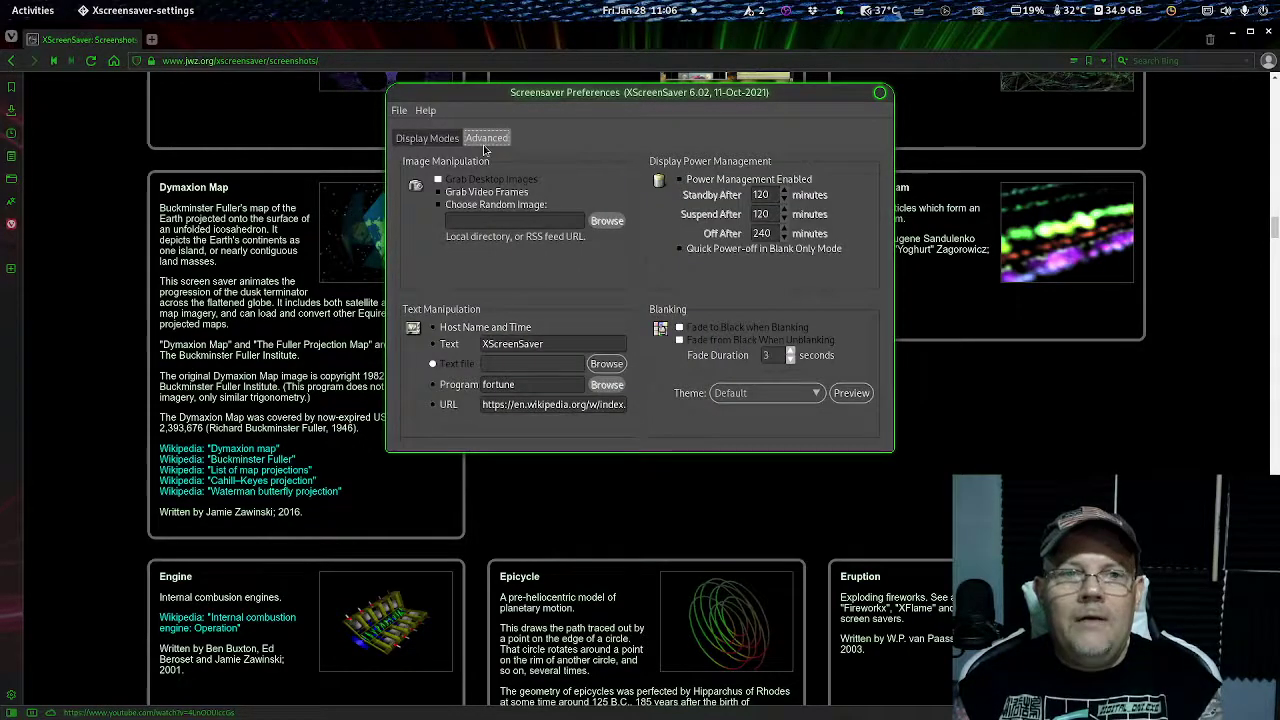
pyautogui.click(688, 178)
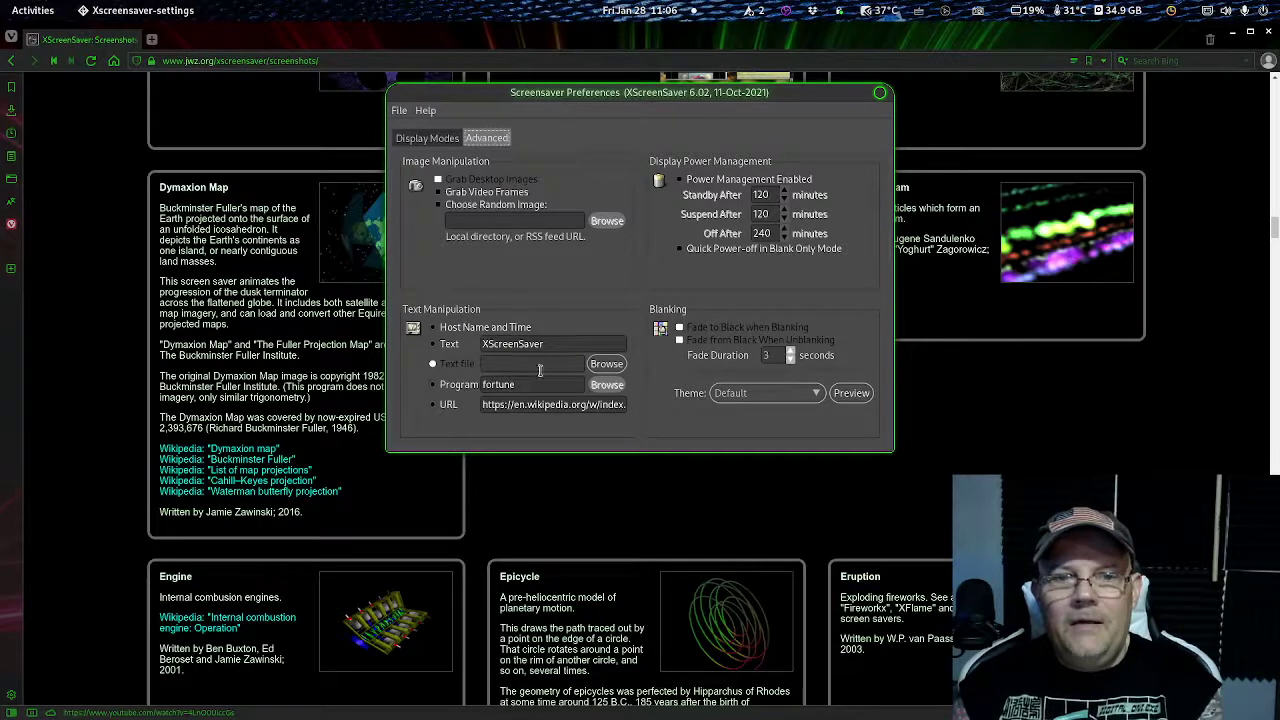
pyautogui.click(447, 139)
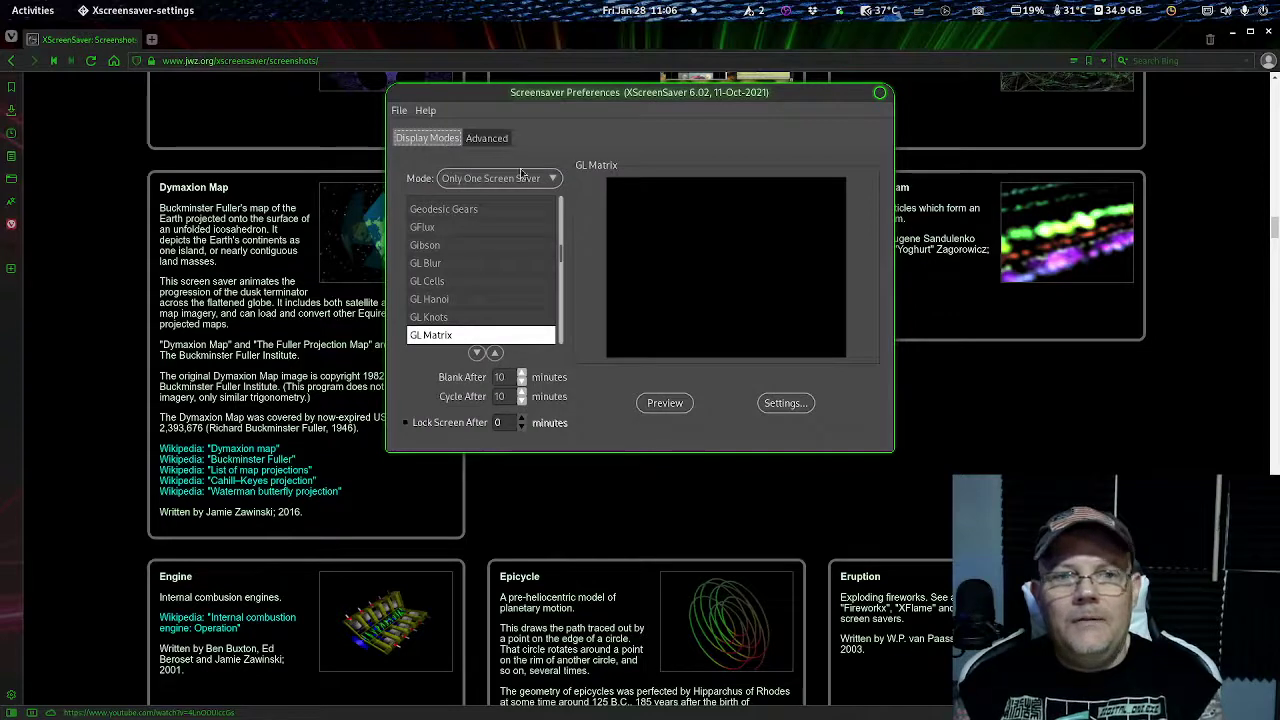
pyautogui.moveTo(625, 95); pyautogui.dragTo(598, 97)
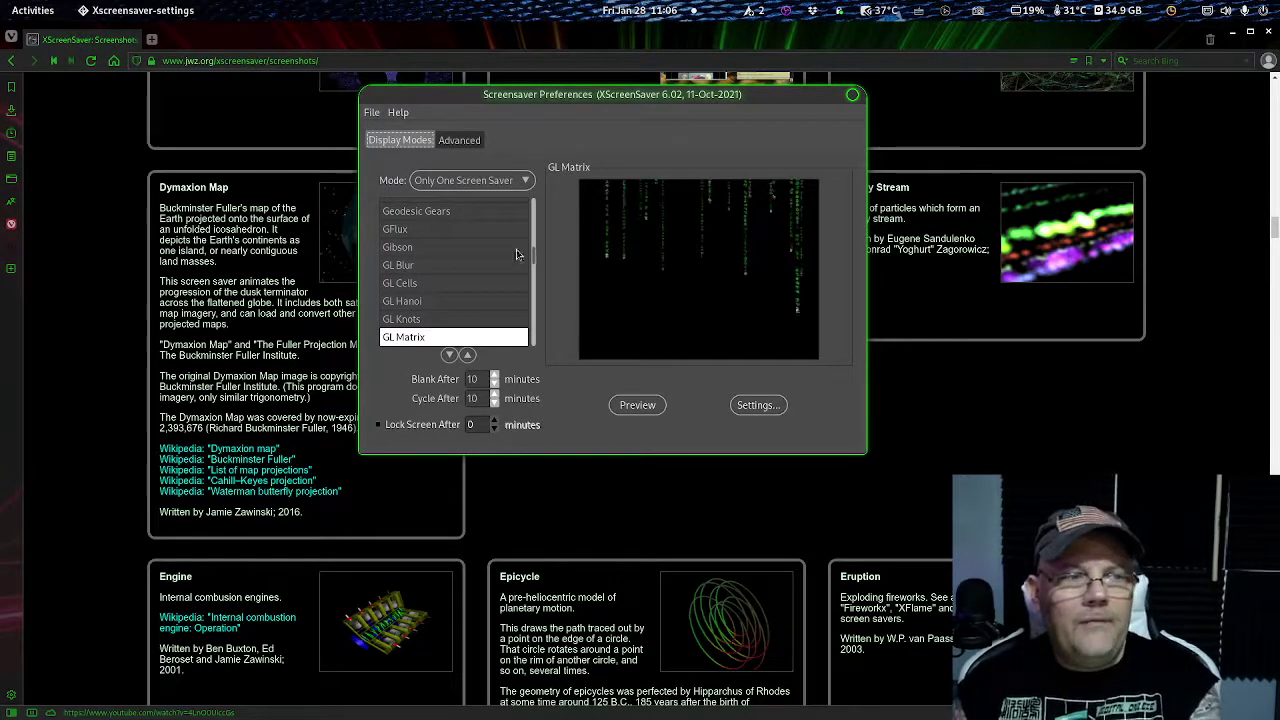
pyautogui.click(853, 95)
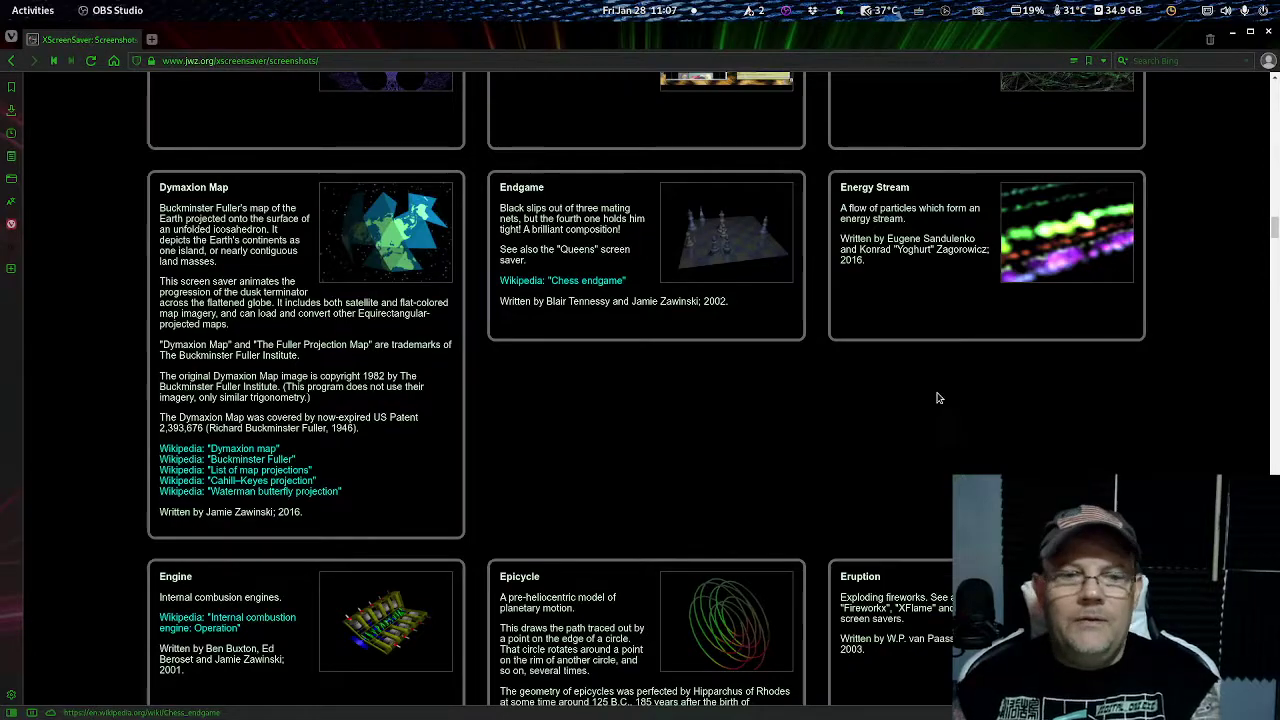
# - Browse further through the screen saver gallery on the website, then return to the XScreenSaver home page
pyautogui.scroll(-10, 938, 398)
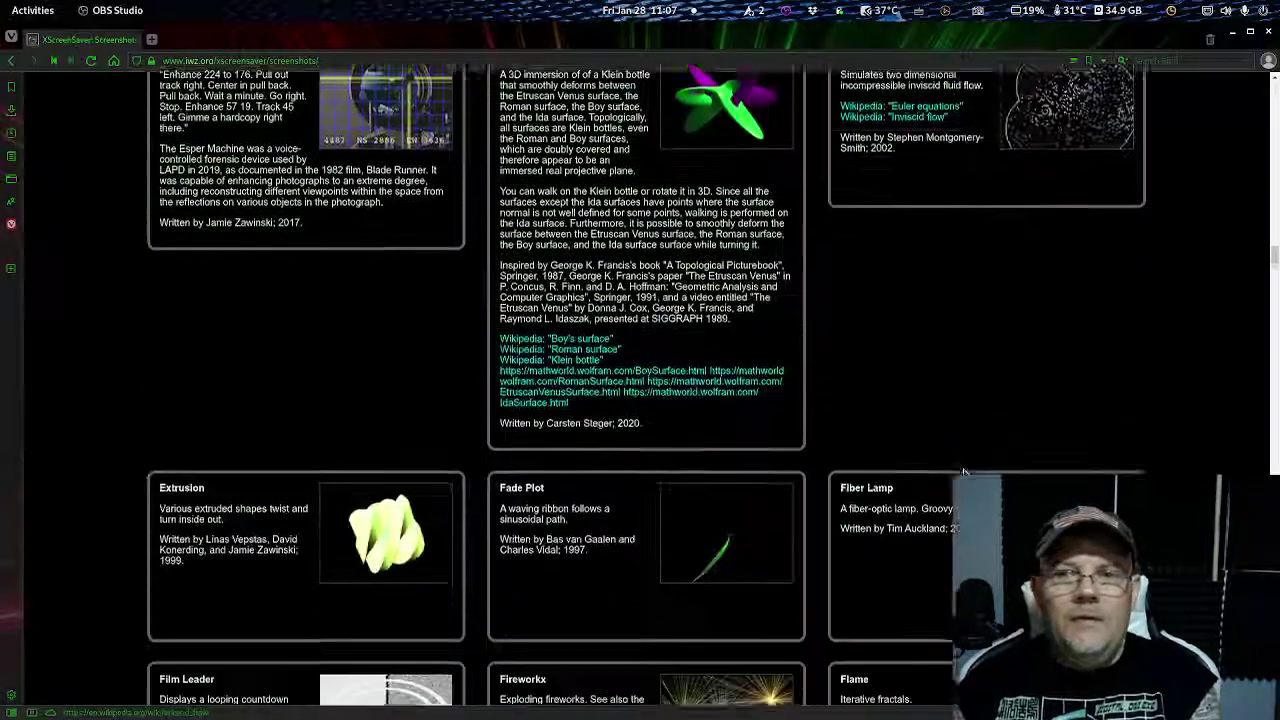
pyautogui.scroll(-1, 963, 471)
pyautogui.moveTo(1270, 270); pyautogui.dragTo(1274, 316)
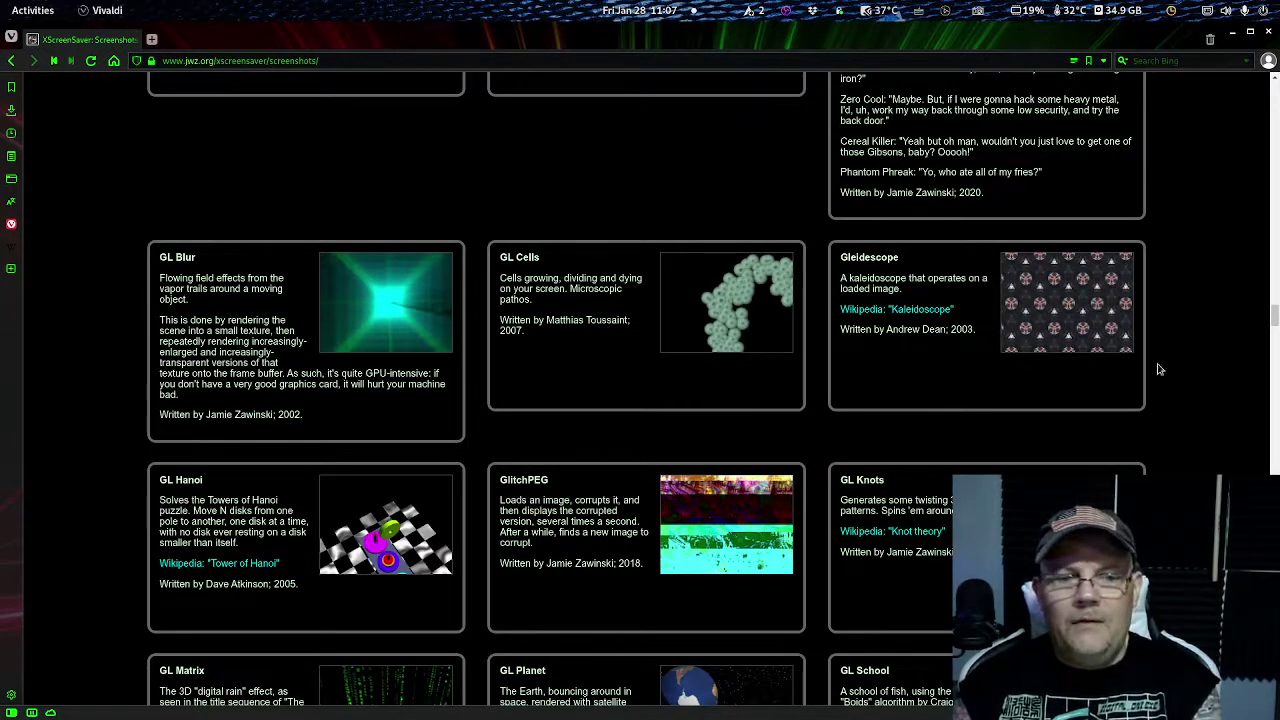
pyautogui.moveTo(1275, 302); pyautogui.dragTo(1253, 481)
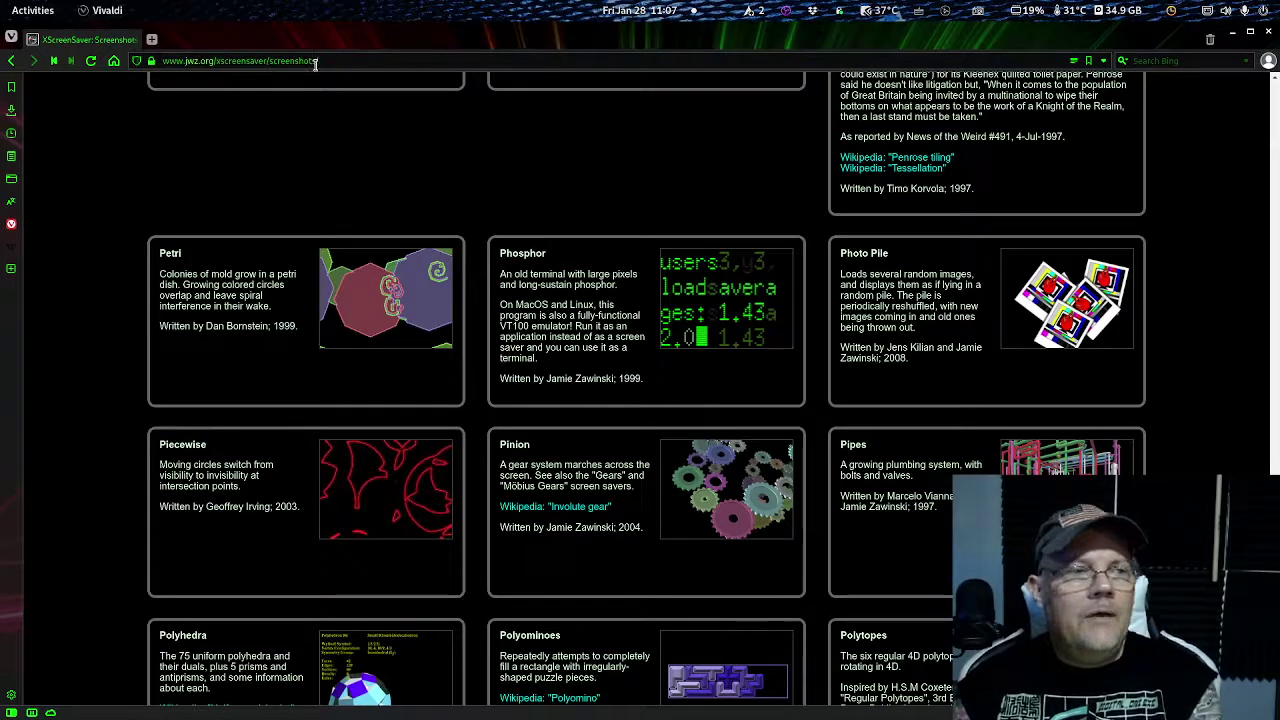
pyautogui.click(14, 62)
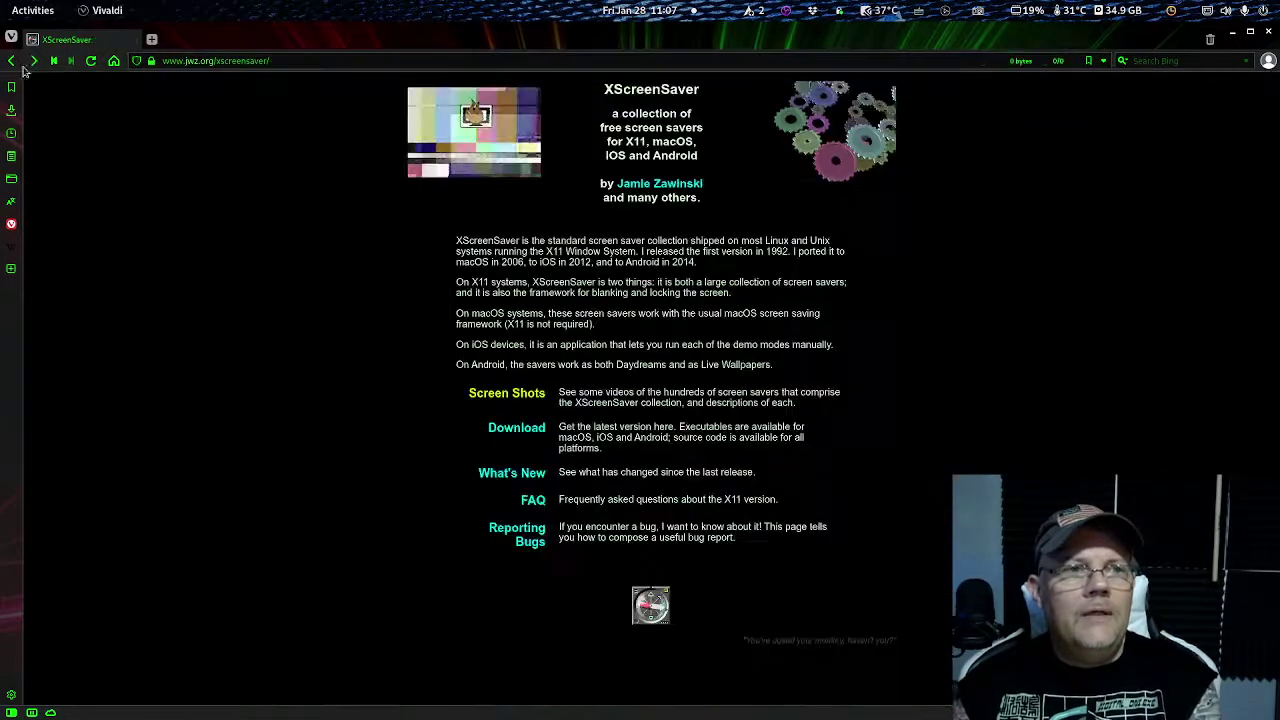